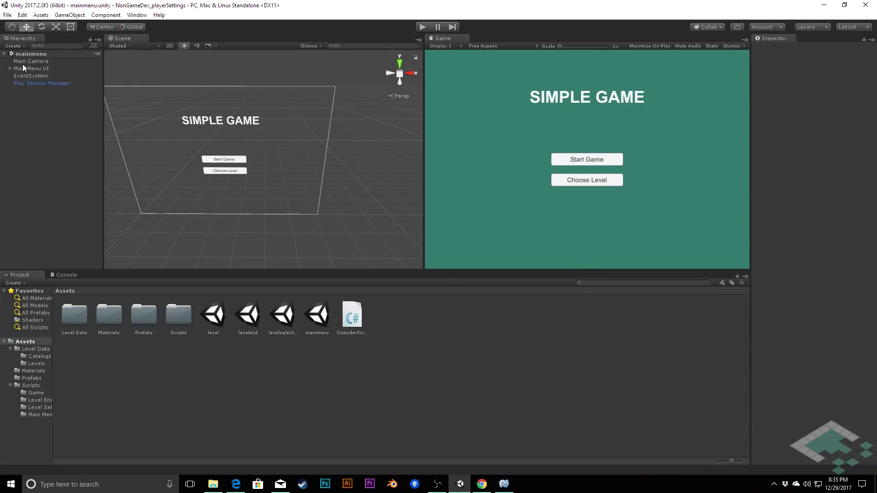
- Duplicate the Level Select Button under Main Menu UI and rename the copy as Settings Button
left_click(10, 68)
right_click(39, 92)
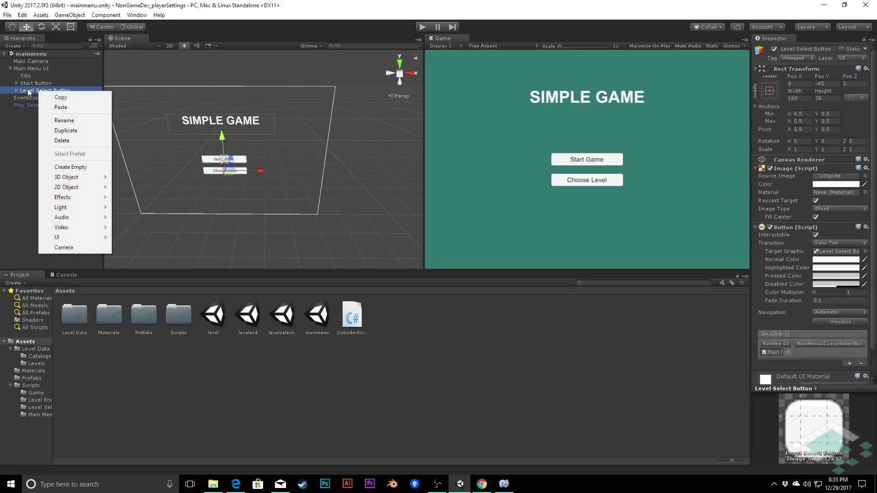
left_click(70, 130)
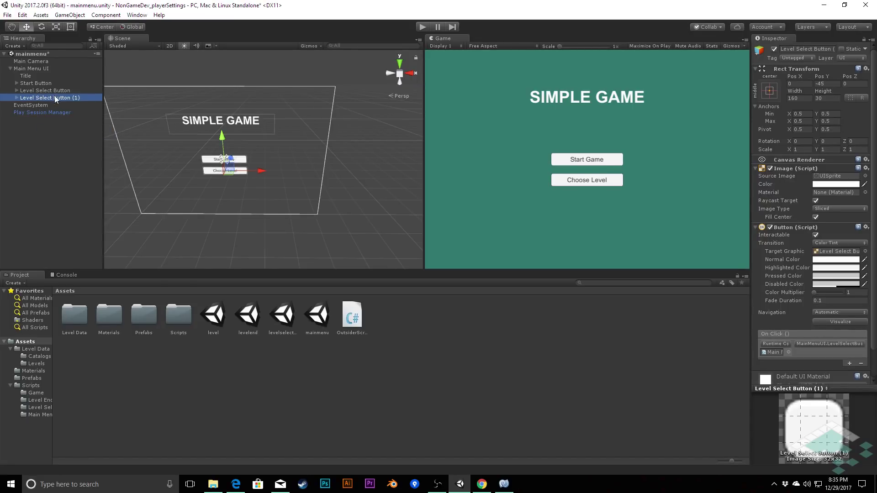
left_click(50, 98)
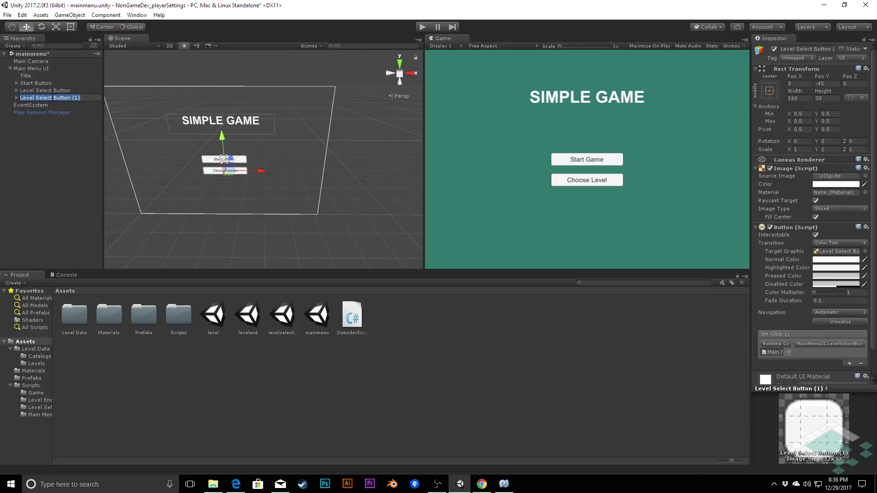
type("Settings Button")
key("Return")
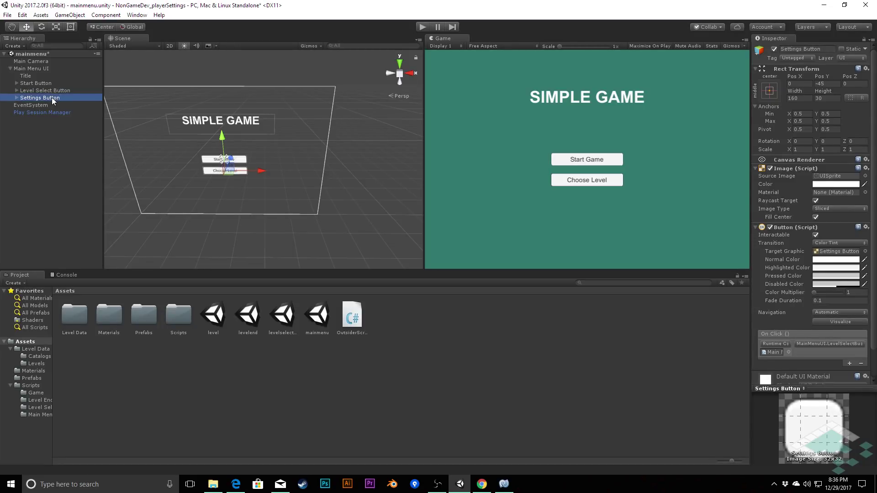
- Change the label text of the Settings Button to "Settings"
left_click(17, 97)
left_click(38, 105)
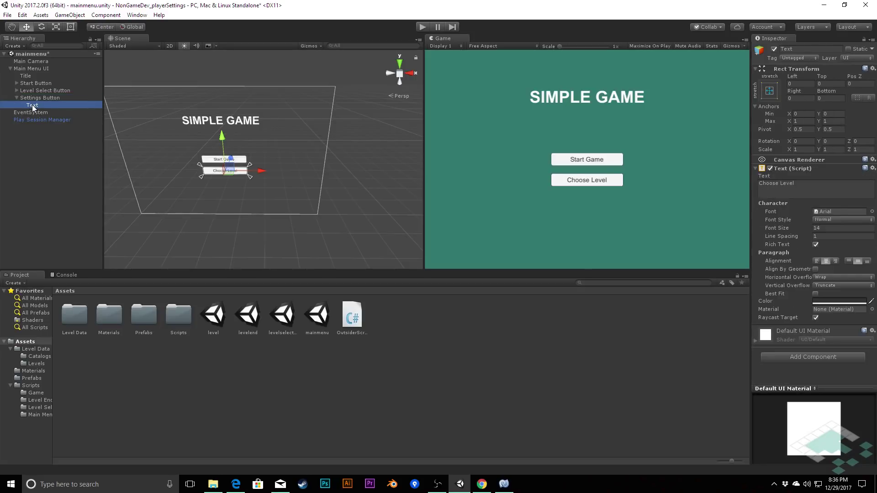
left_click(797, 181)
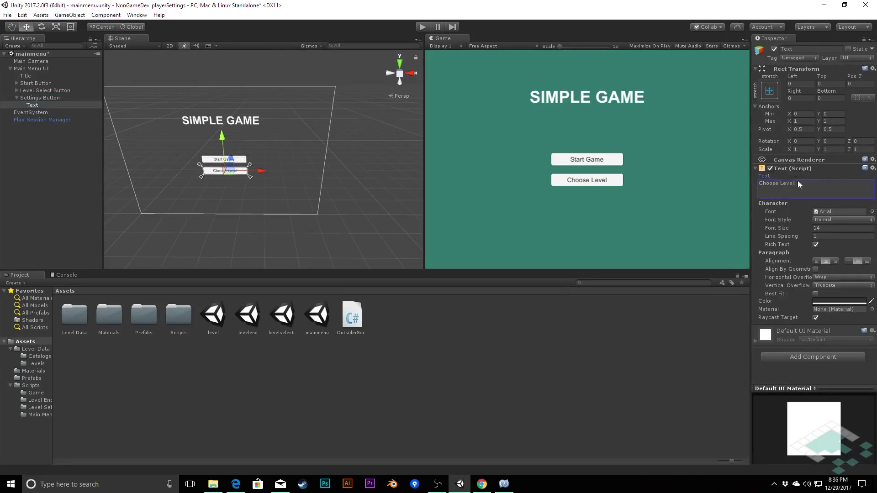
type("Settings")
- Set the Settings Button's Pos Y to -90 and compare its placement with the Level Select Button
left_click(40, 97)
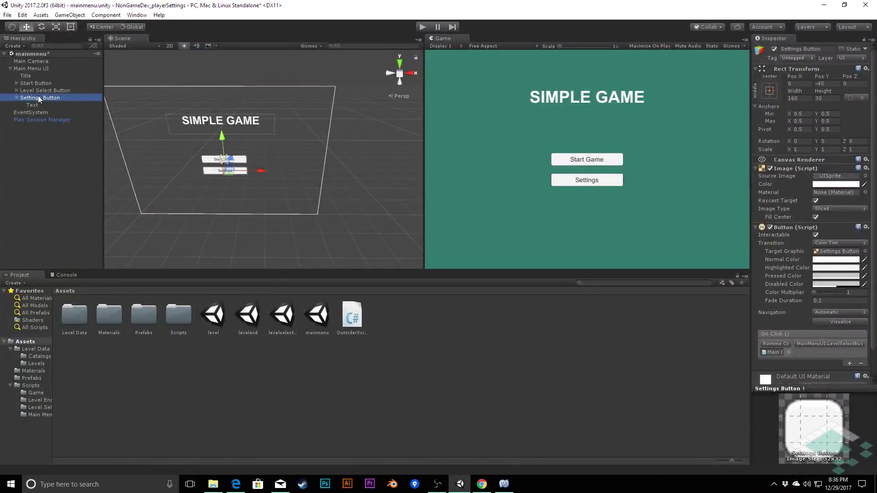
left_click(826, 84)
type("-90")
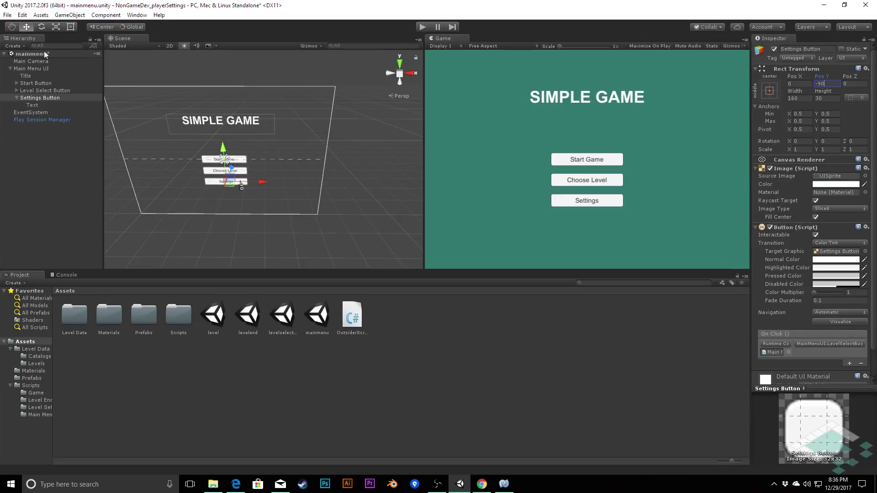
left_click(44, 83)
left_click(48, 90)
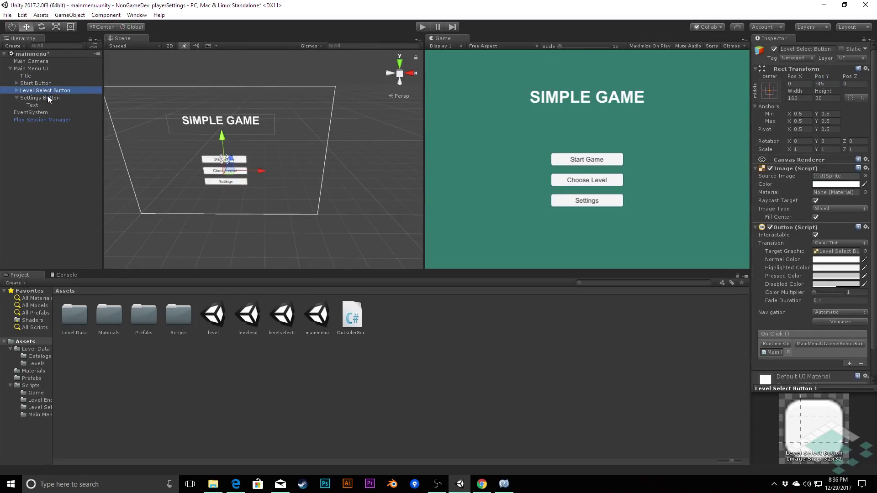
left_click(50, 97)
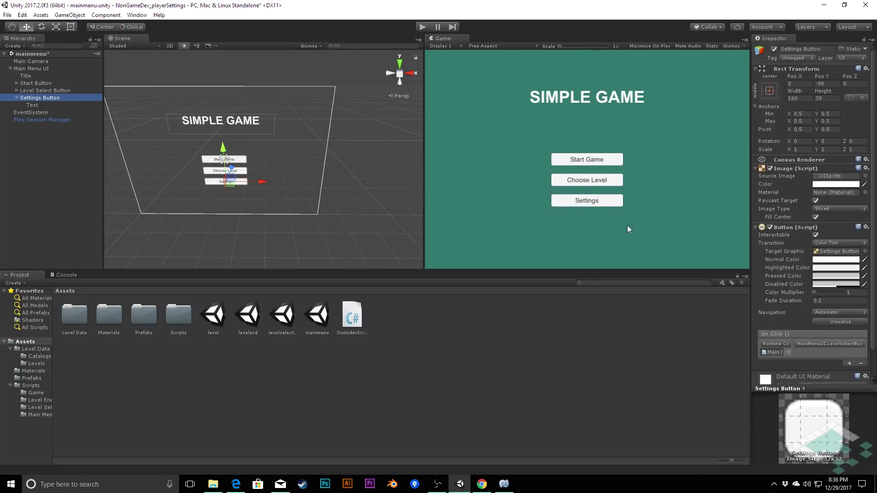
- Set the Settings Button's On Click event to No Function and save the scene
left_click(837, 345)
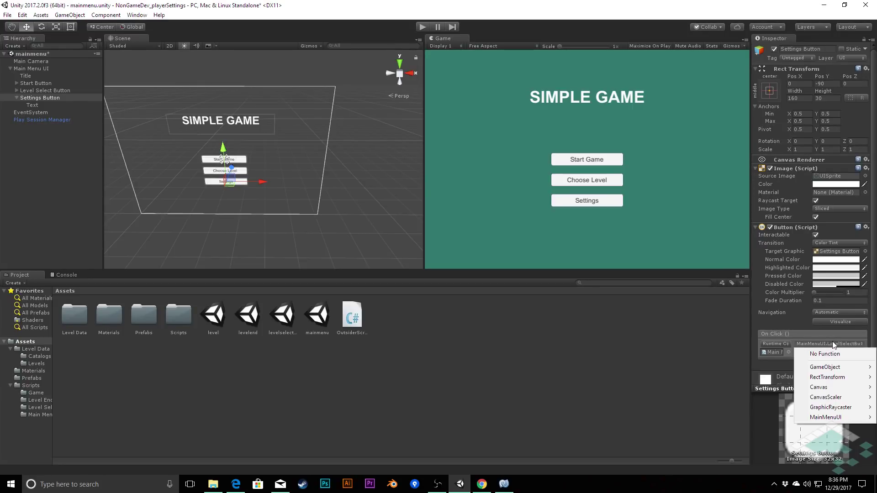
left_click(829, 355)
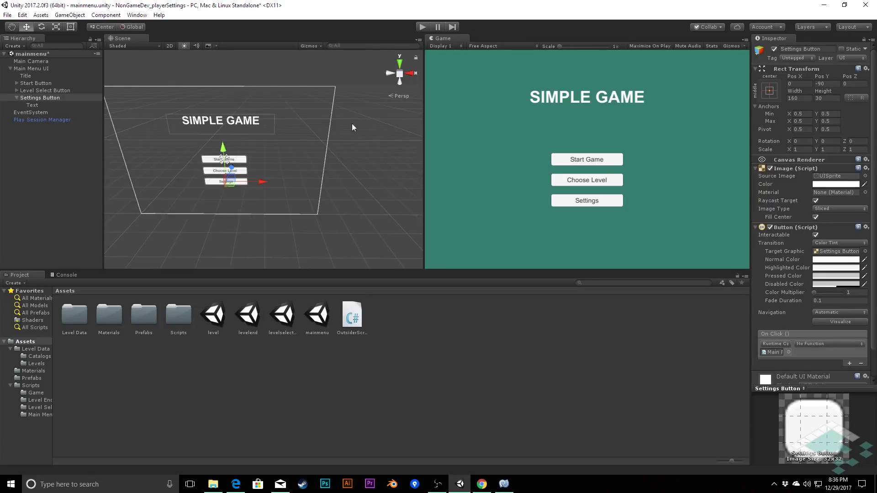
key("ctrl+s")
- Open the MainMenuUI script from the Scripts > Main Menu folder in MonoDevelop and enlarge the code text
double_click(180, 314)
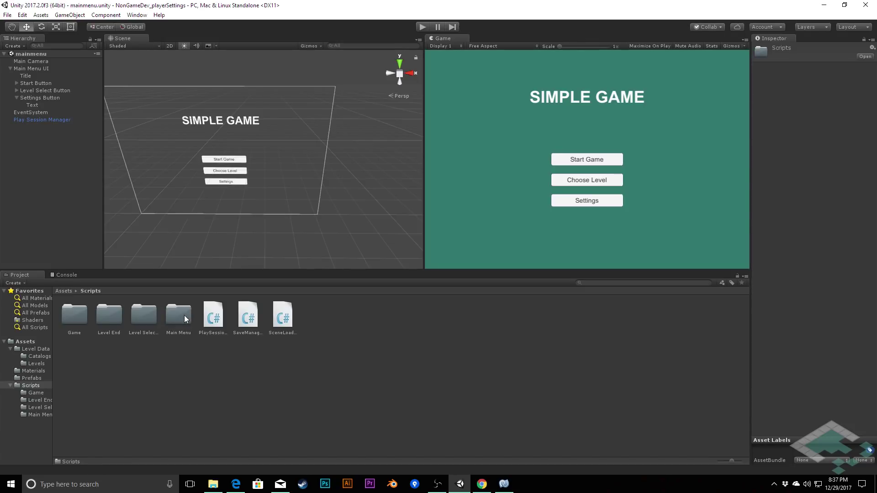
double_click(181, 316)
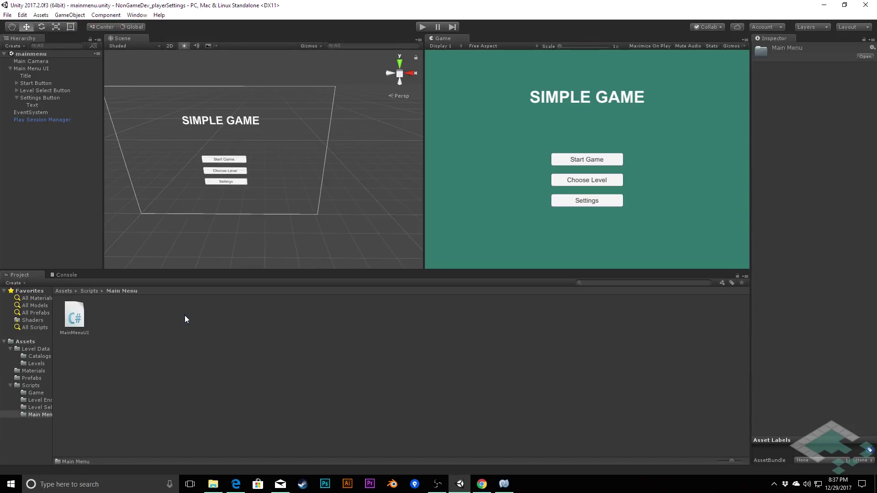
double_click(76, 317)
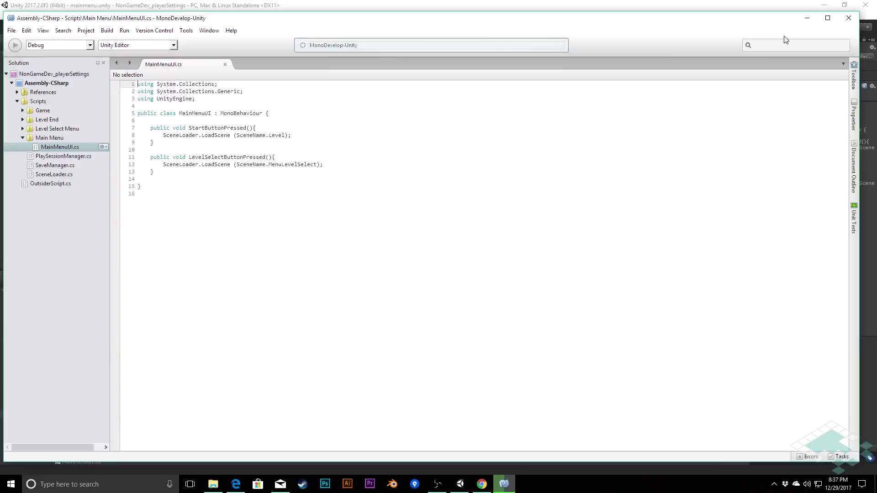
key("ctrl+plus")
key("ctrl+plus")
key("ctrl+plus")
key("ctrl+plus")
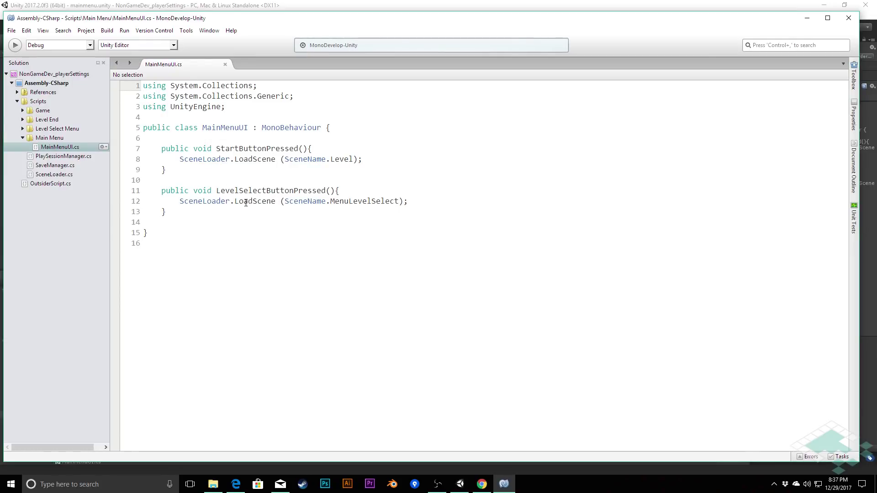
- Copy the LevelSelectButtonPressed method below itself and rename the copy SettingsButtonPressed
mouse_move(246, 202)
left_click_drag(166, 212, 160, 189)
key("ctrl+c")
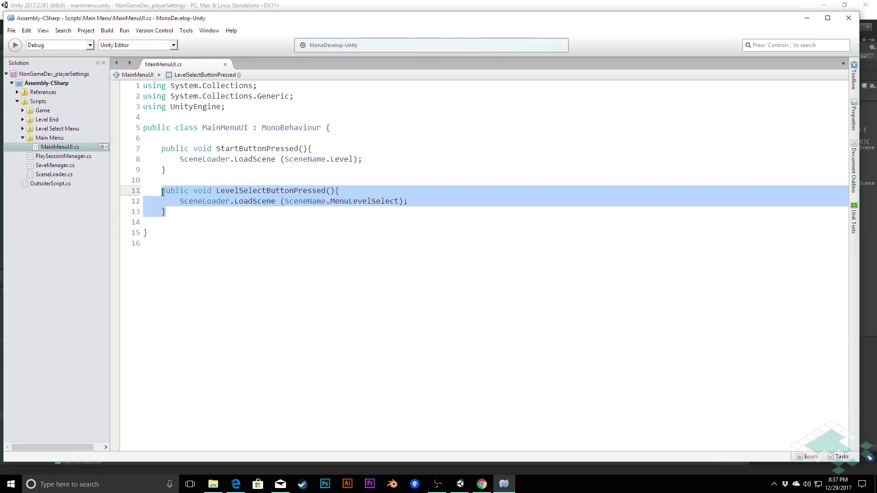
left_click(192, 213)
key("Return")
key("Return")
key("ctrl+v")
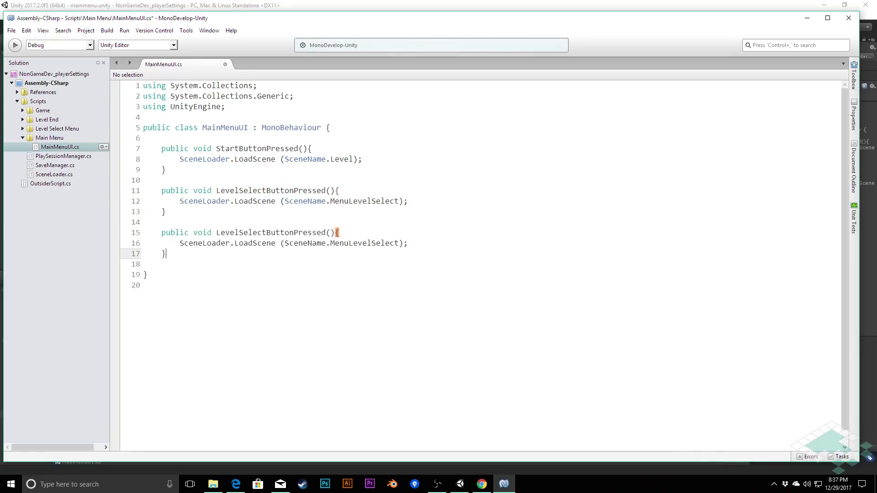
left_click_drag(216, 233, 267, 233)
type("Settings")
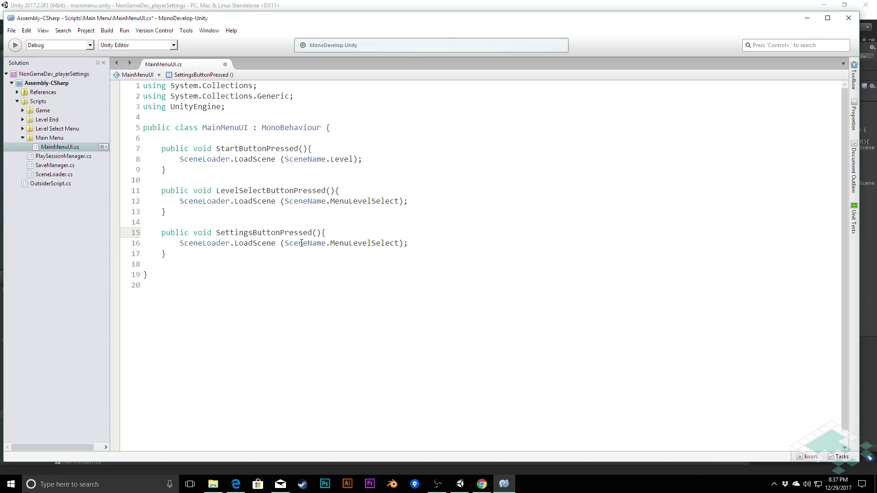
- Make SettingsButtonPressed load SceneName.MenuSettings and save the script
left_click_drag(285, 243, 401, 245)
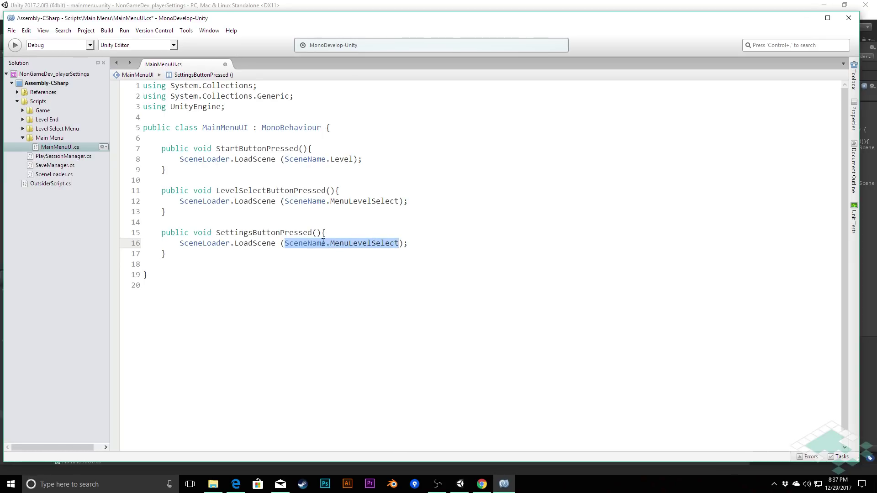
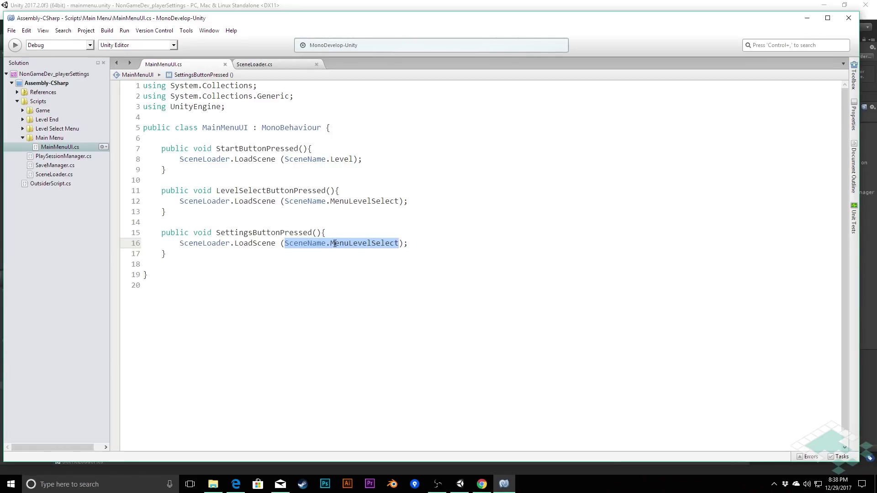
left_click(335, 244)
left_click_drag(331, 243, 399, 243)
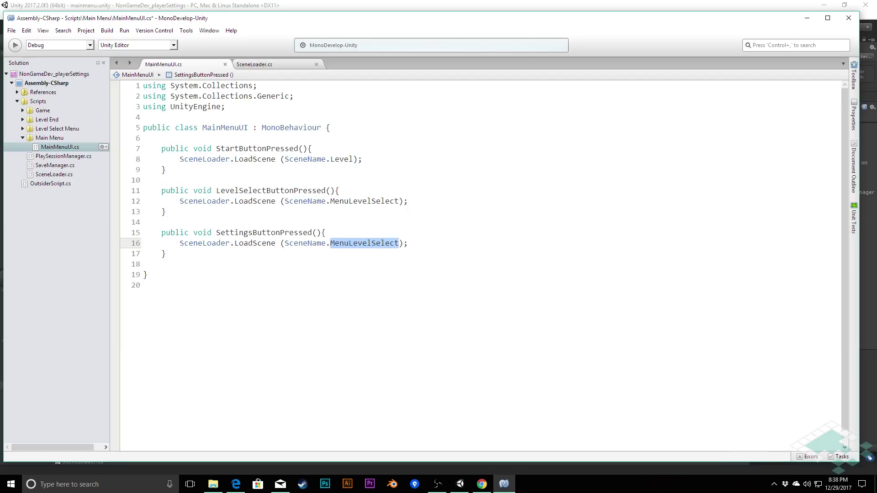
type("M")
key("Down")
key("Return")
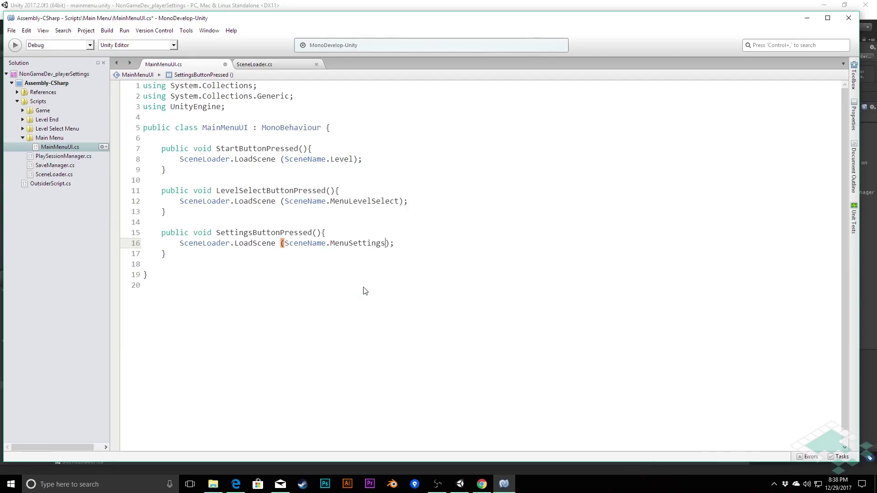
key("ctrl+s")
- Review the SceneName enum in SceneLoader.cs, switch to Unity and compare it with the scenes in Build Settings
left_click(294, 65)
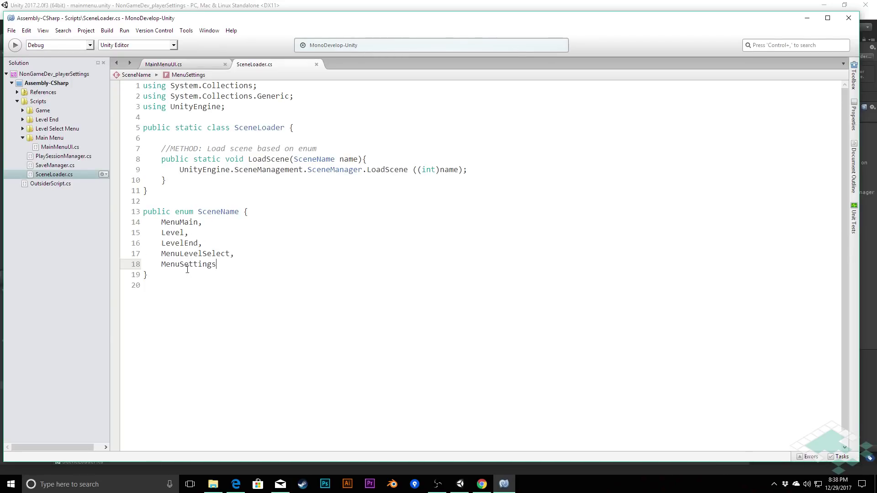
left_click(295, 8)
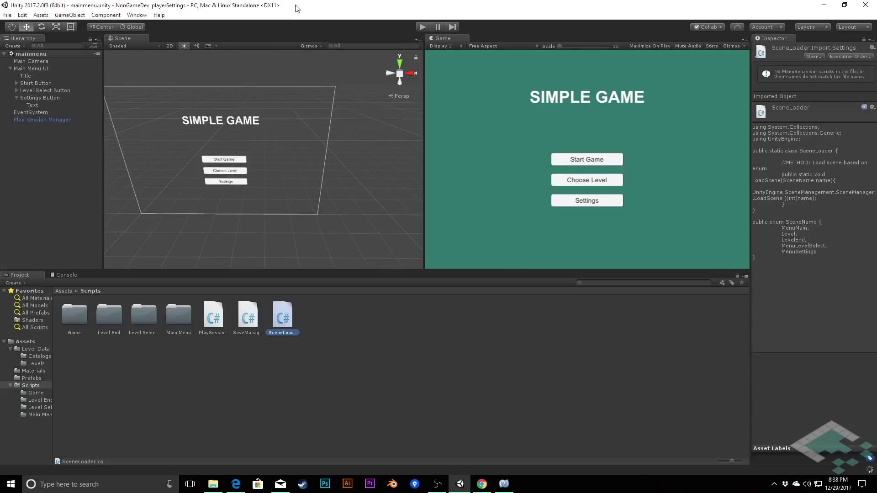
left_click(6, 15)
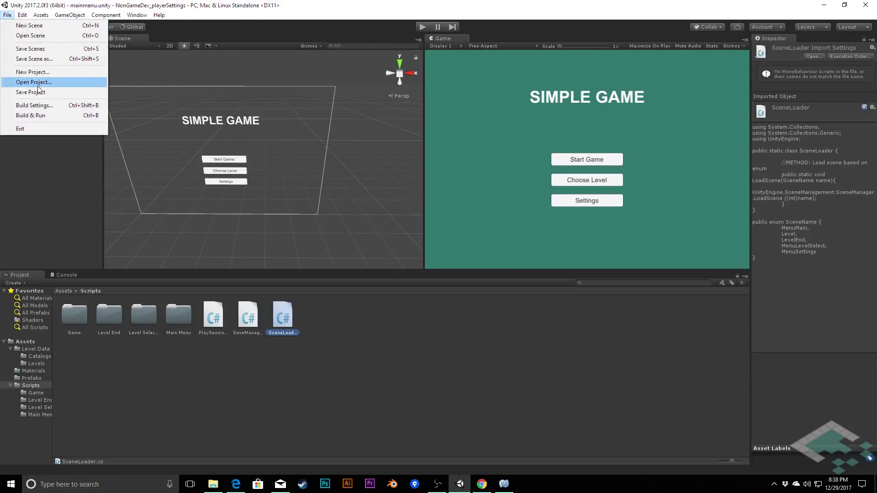
left_click(40, 106)
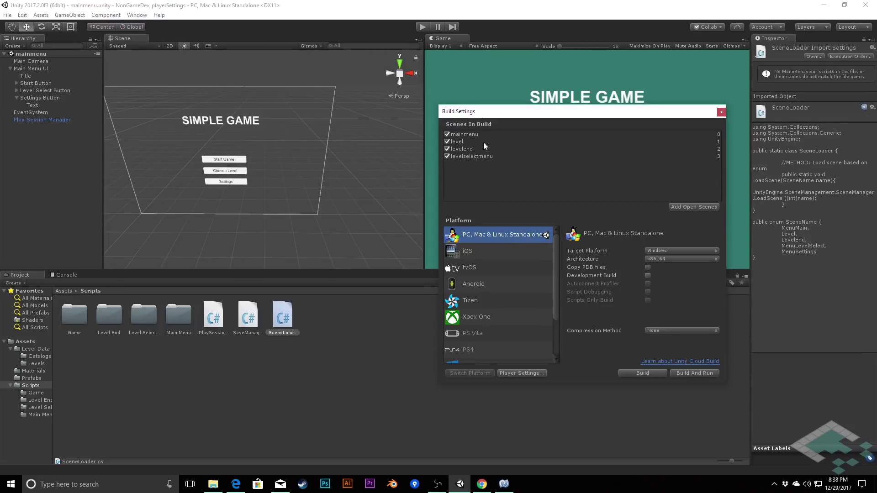
left_click(720, 113)
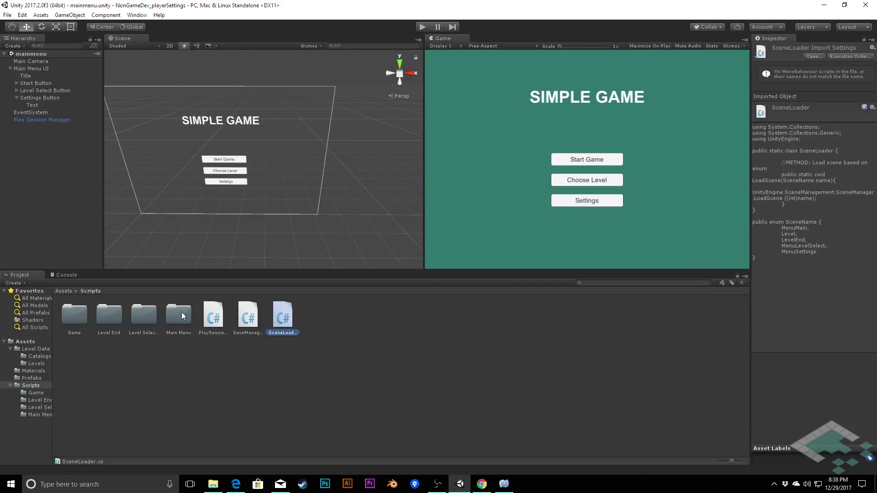
- Duplicate the mainmenu scene in the Assets folder and rename the copy as settingsmenu
left_click(25, 342)
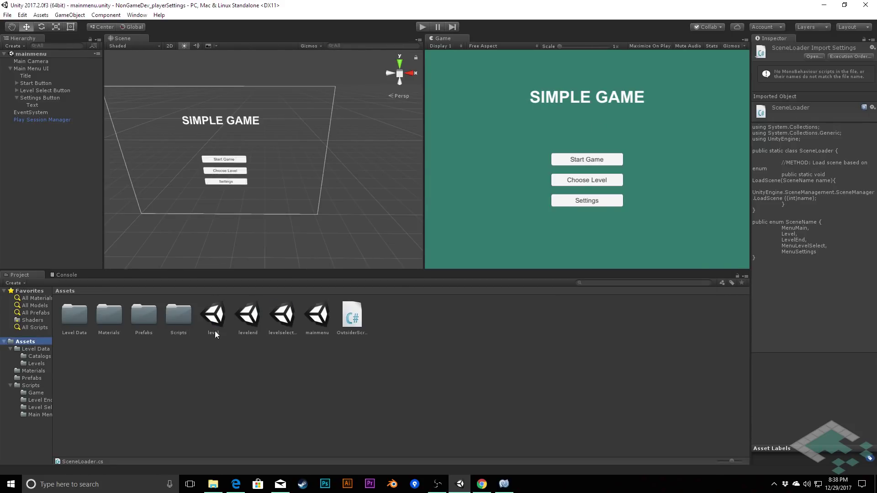
left_click(319, 320)
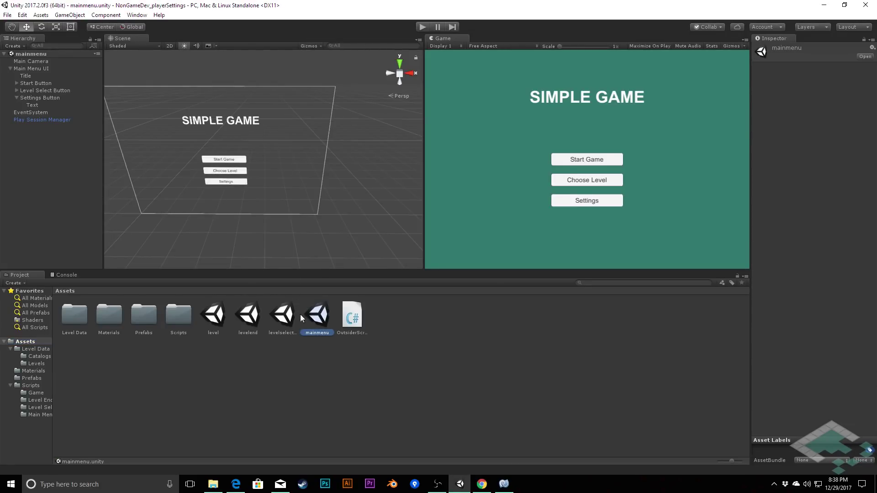
right_click(319, 314)
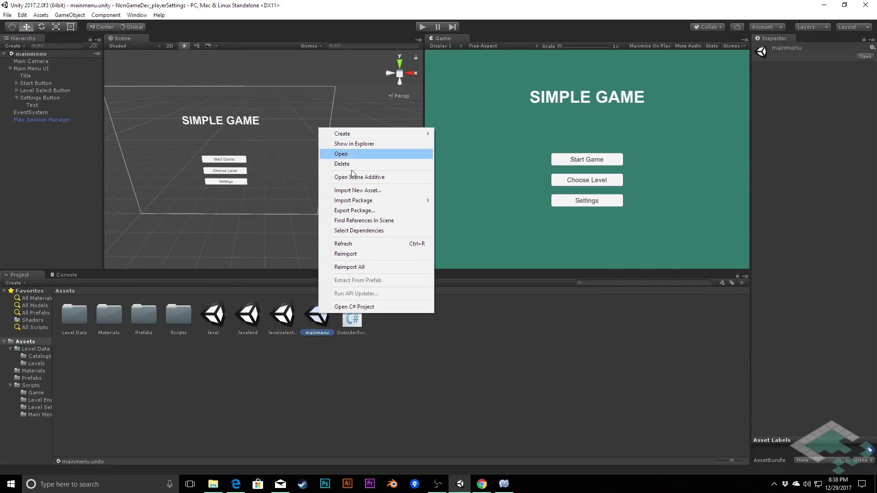
left_click(321, 328)
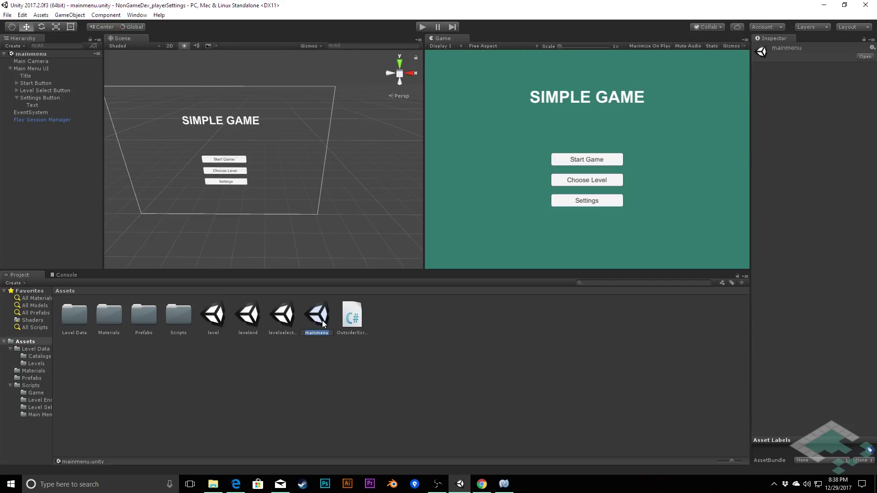
key("ctrl+d")
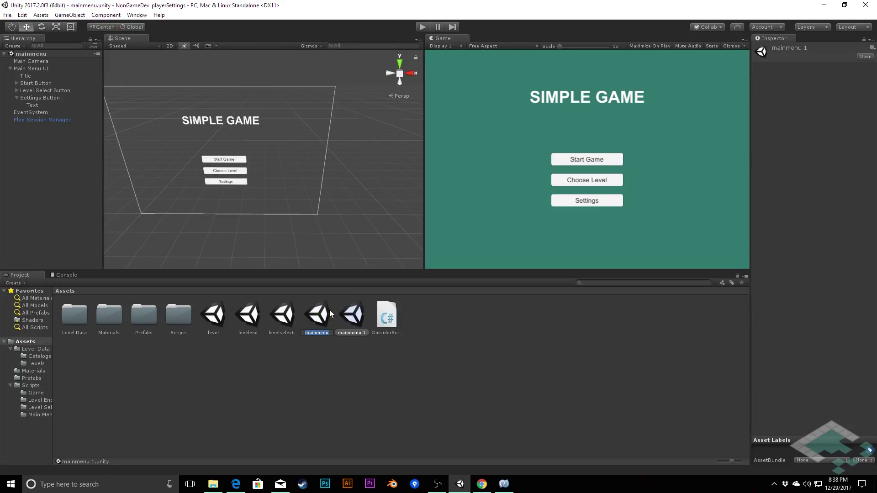
left_click(356, 330)
left_click(355, 332)
type("settings")
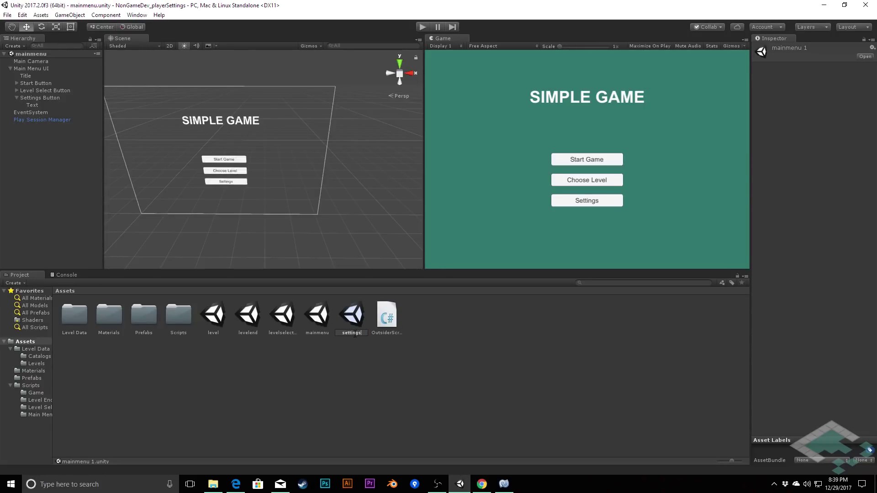
type("menu")
key("Return")
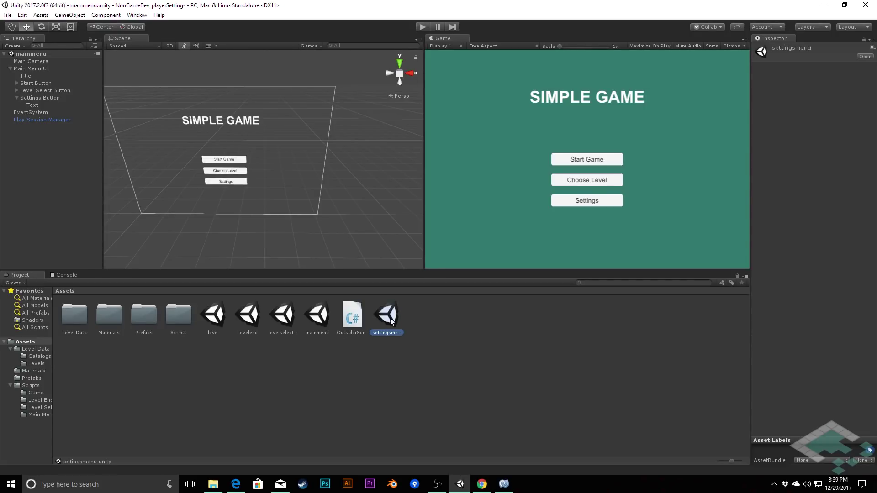
- Add the settingsmenu scene to the scenes in Build Settings and close the Build Settings window
left_click(8, 15)
left_click(31, 106)
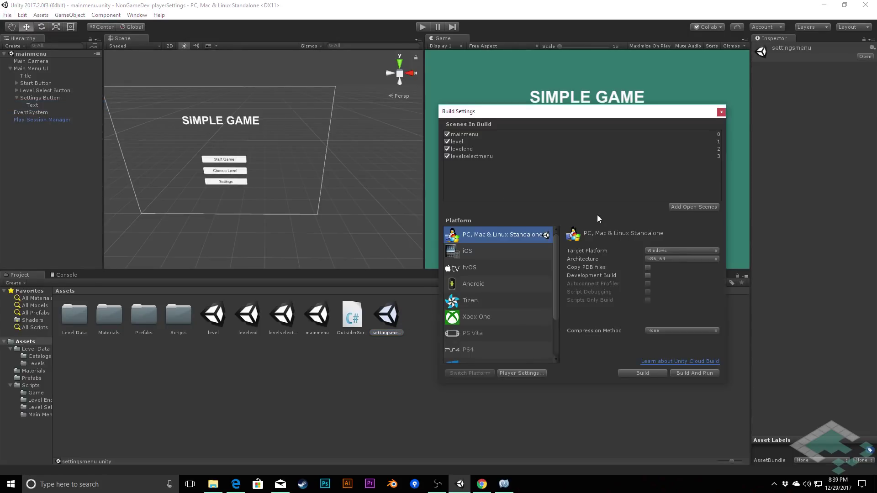
left_click_drag(386, 315, 477, 182)
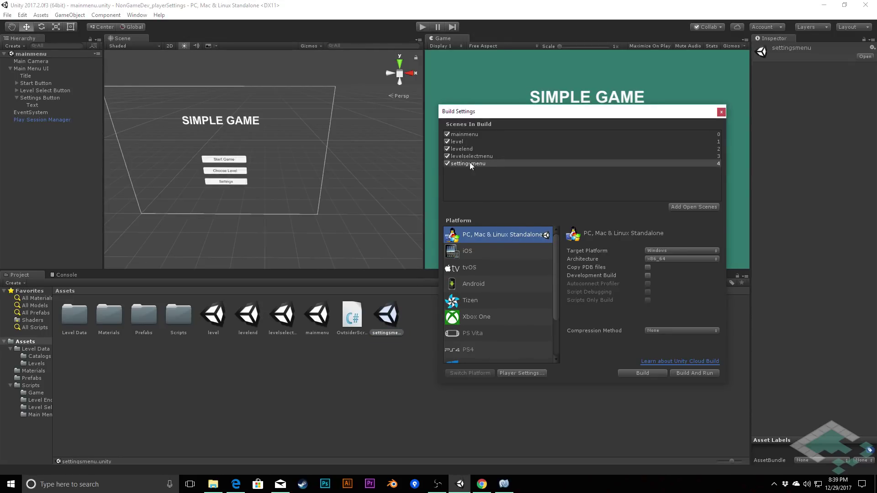
left_click(504, 485)
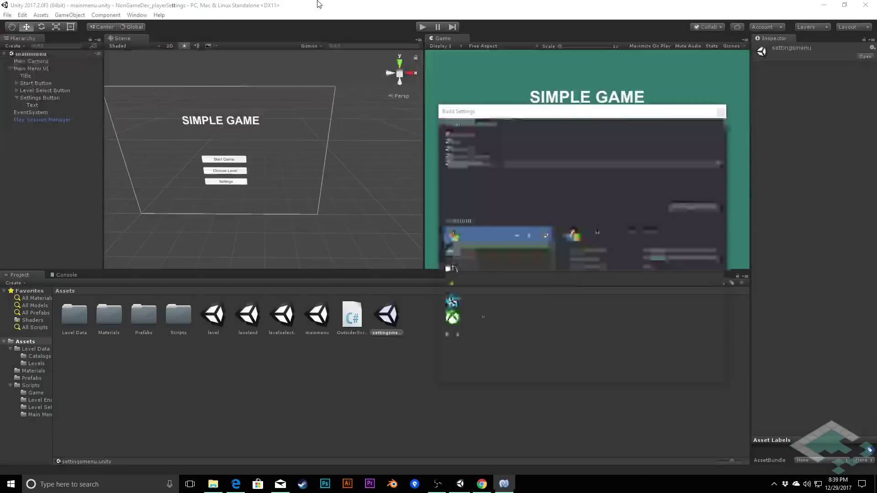
left_click(320, 4)
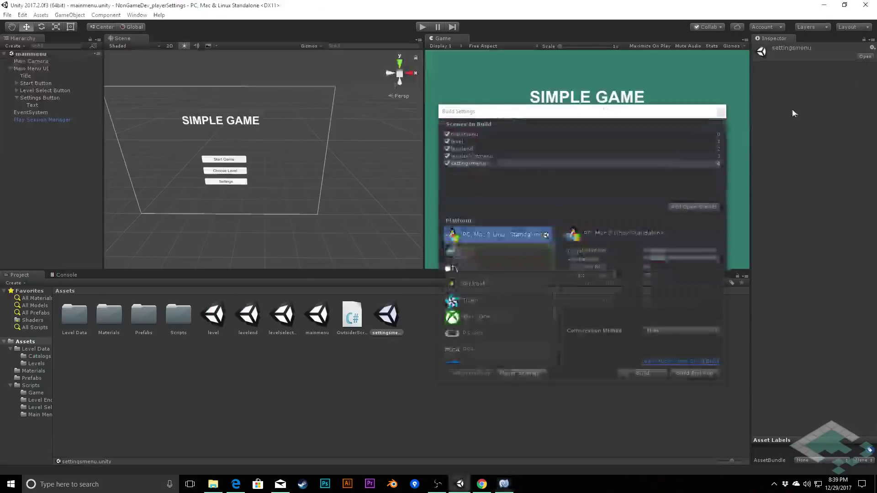
left_click(721, 112)
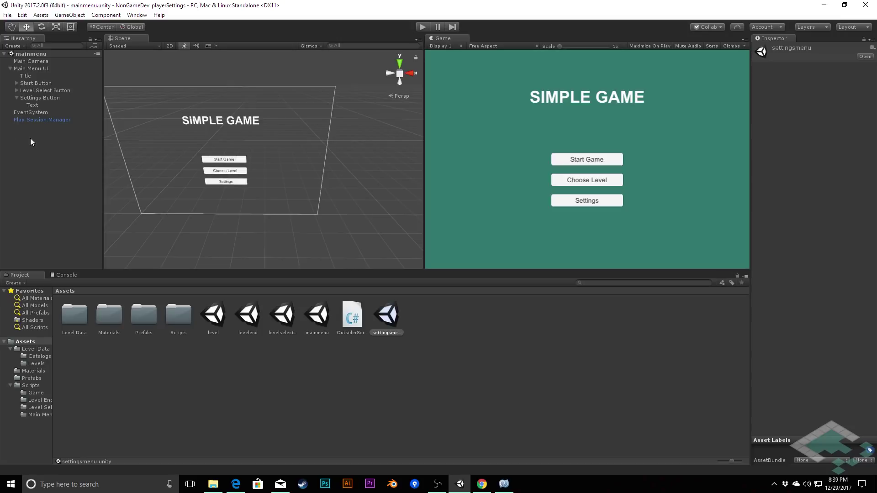
- Assign MainMenuUI's SettingsButtonPressed function to the Settings Button's On Click event
left_click(37, 97)
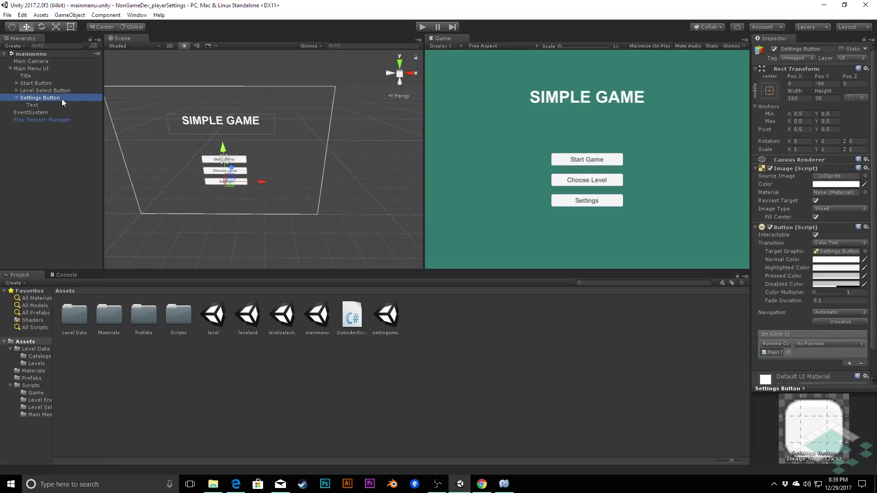
left_click(810, 343)
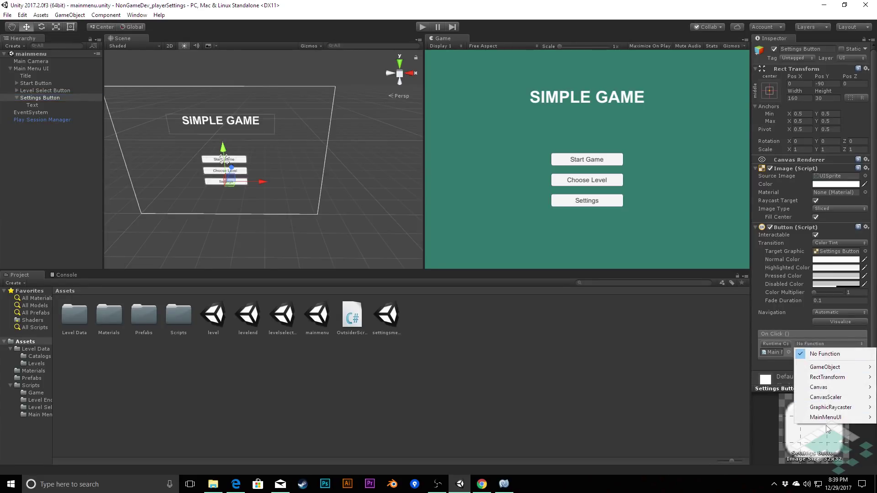
mouse_move(826, 419)
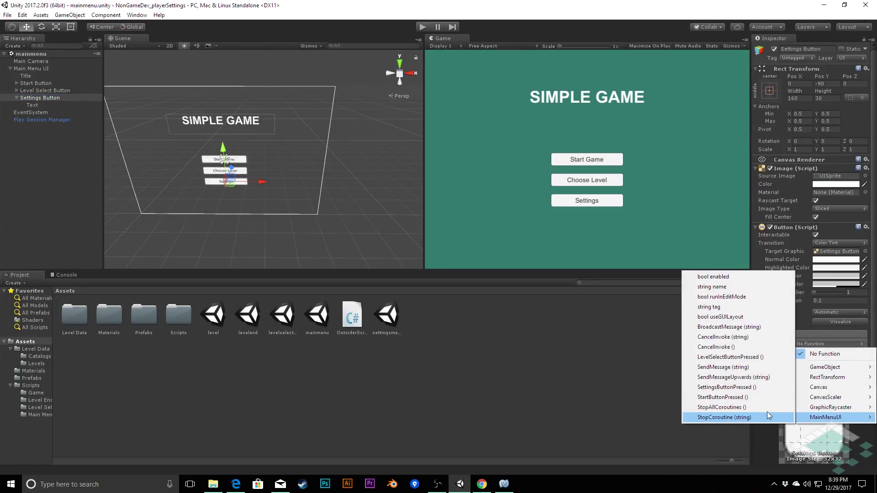
left_click(726, 387)
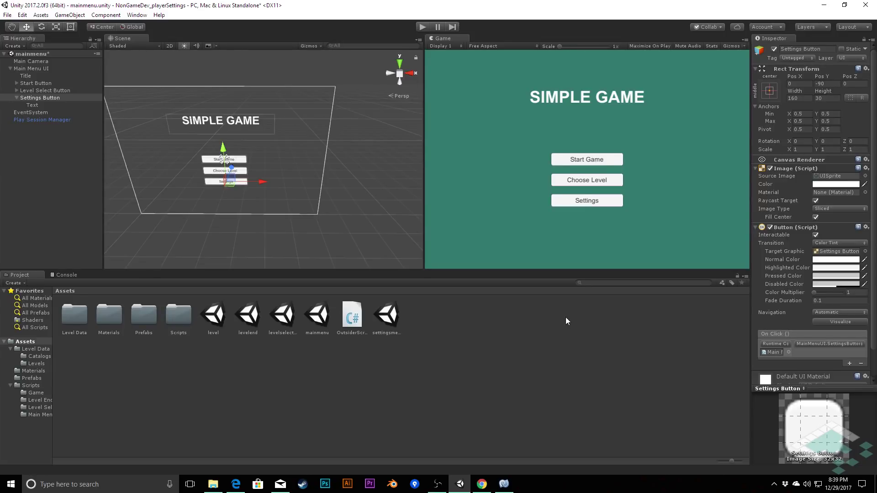
- Open the settingsmenu scene, saving the mainmenu changes, and set the Title object's text to SETTINGS
double_click(394, 318)
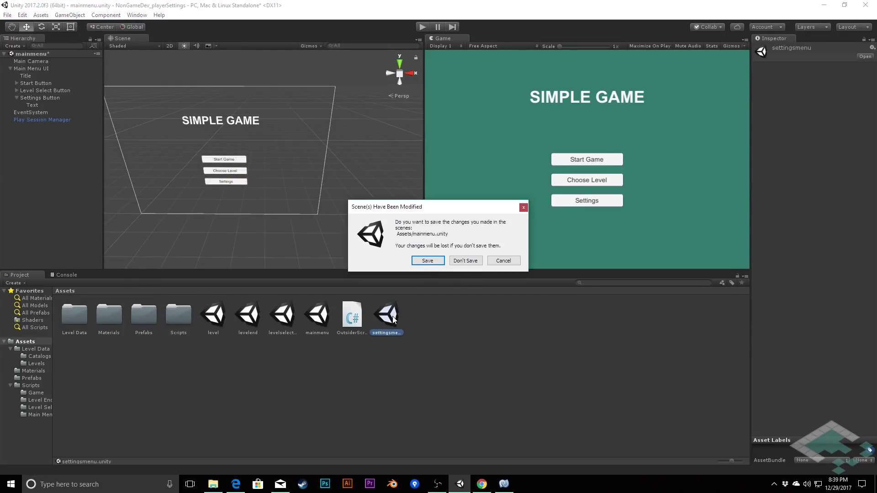
left_click(425, 259)
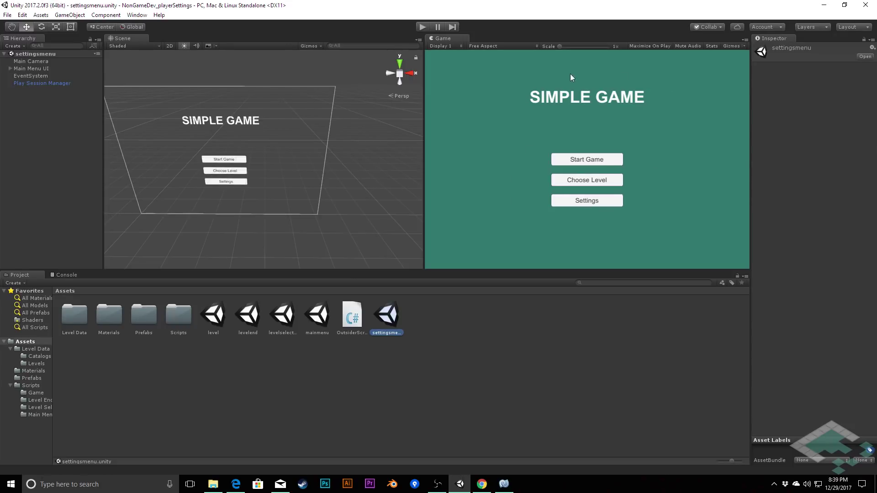
left_click(10, 68)
left_click(30, 76)
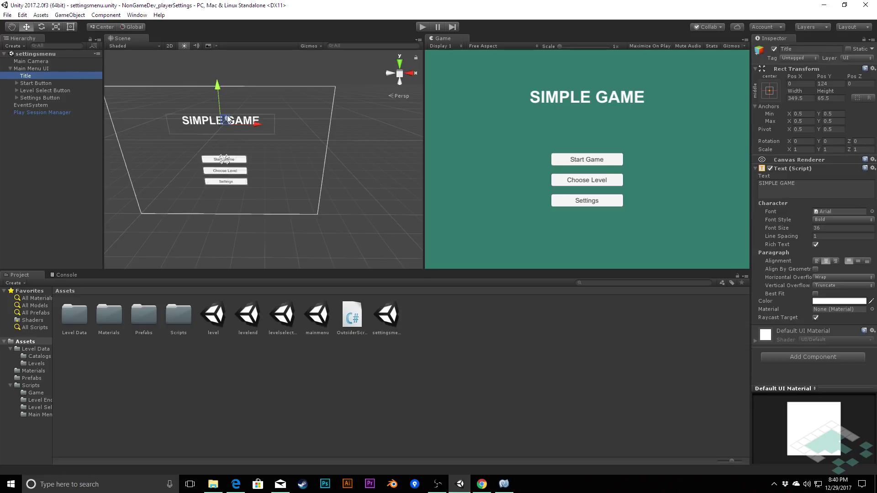
left_click(814, 186)
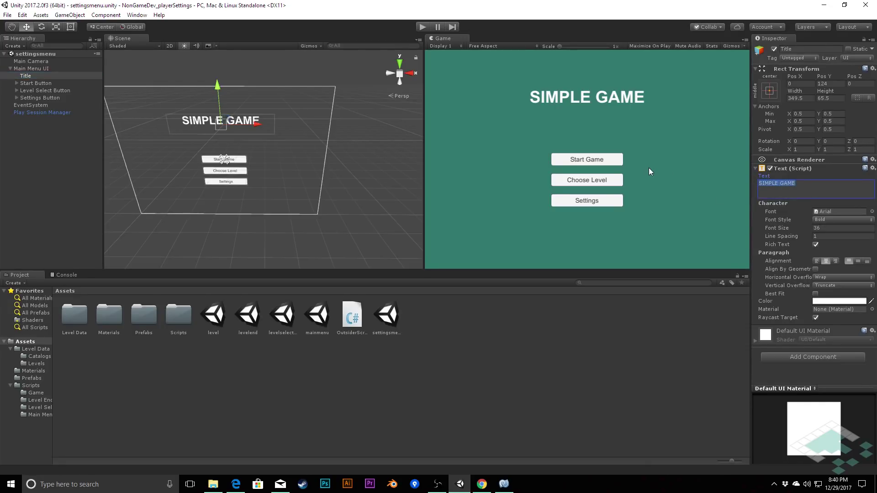
type("SETTINGS")
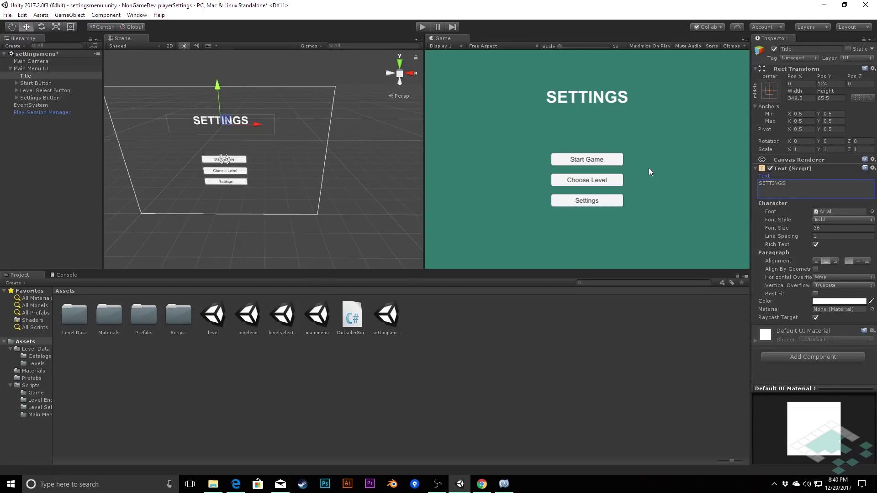
- Delete the Start Button and Level Select Button from the settingsmenu scene
left_click(39, 84)
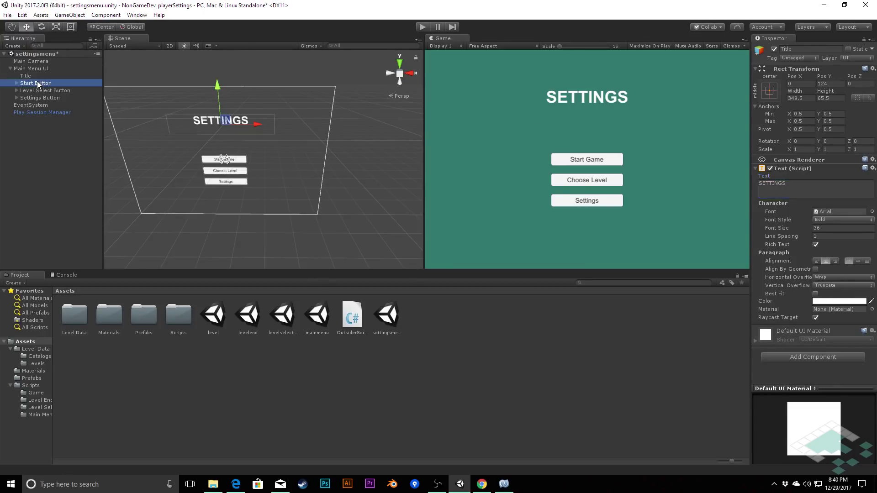
left_click(40, 90)
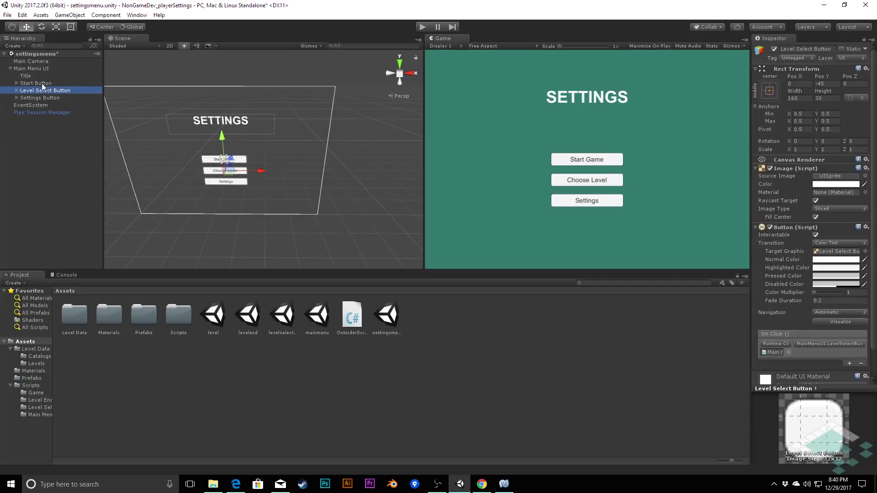
left_click(40, 83)
left_click(40, 90, "ctrl")
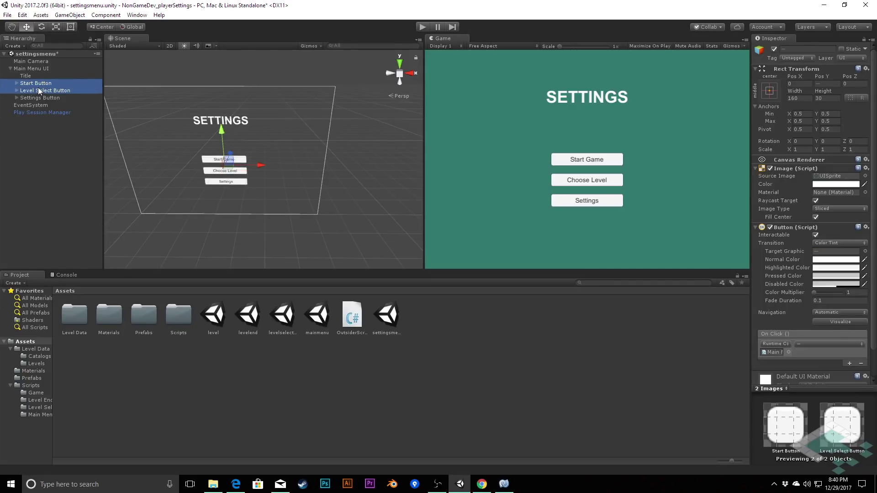
key("Delete")
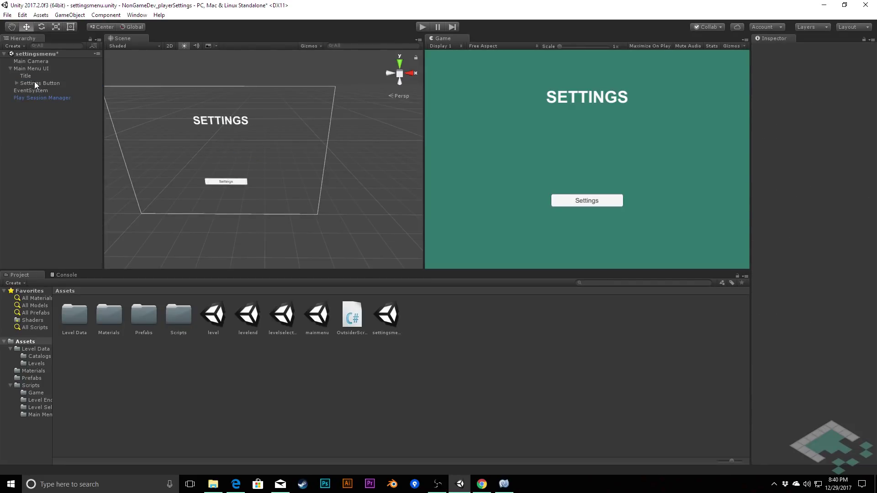
- Rename the remaining Settings Button object as Save Button
left_click(32, 84)
left_click(17, 83)
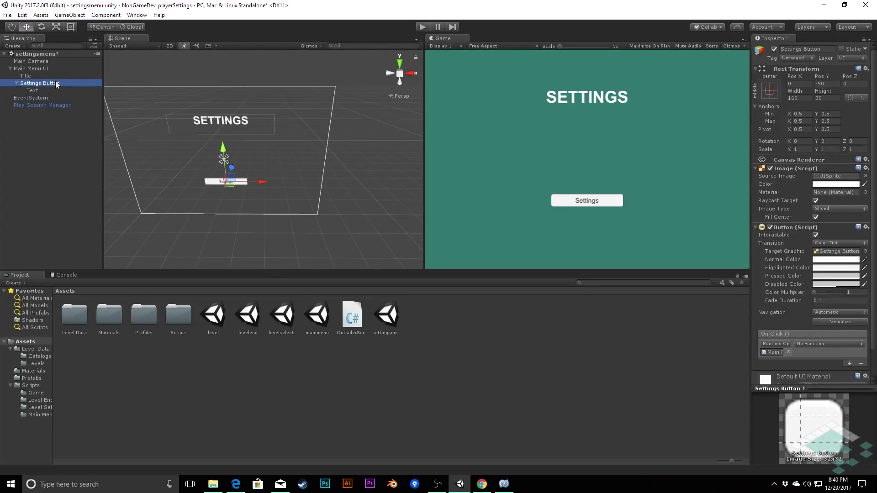
left_click(30, 83)
type("Save")
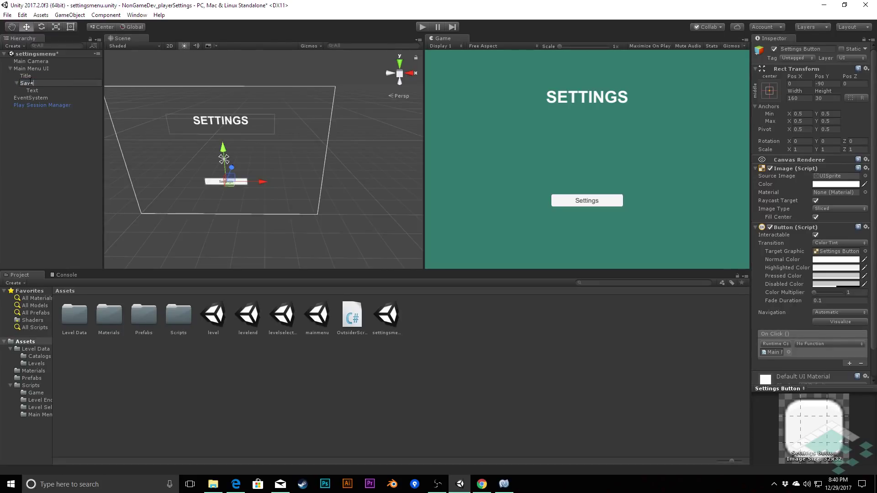
type(" Button")
key("Return")
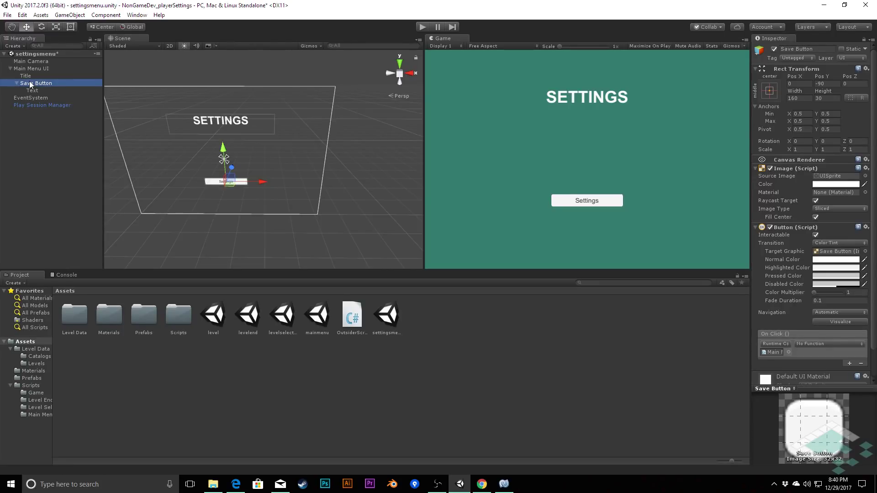
- Set the label text of the Save Button to Save
left_click(30, 90)
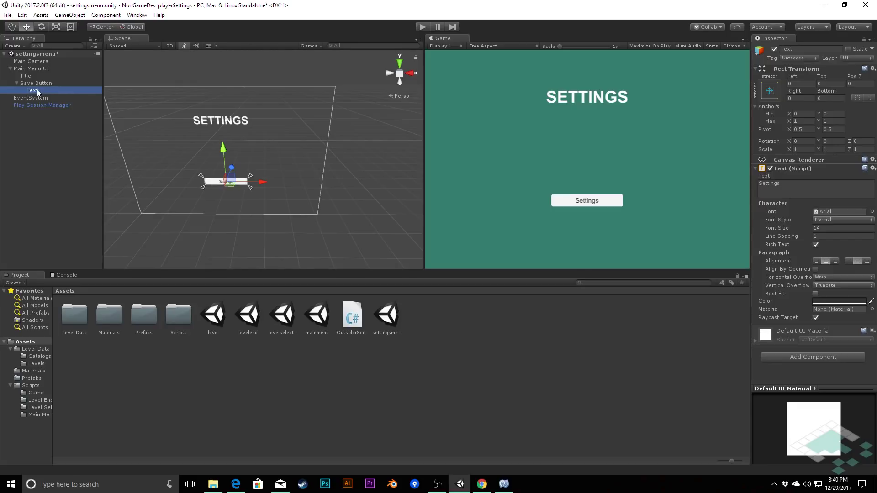
left_click(772, 194)
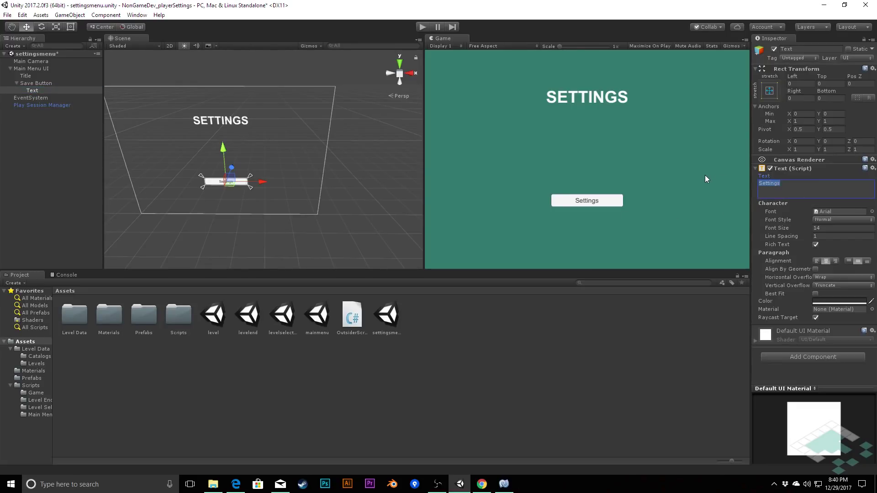
type("Save")
- Set the Save Button's width to 80 and its X position to -60
left_click(43, 83)
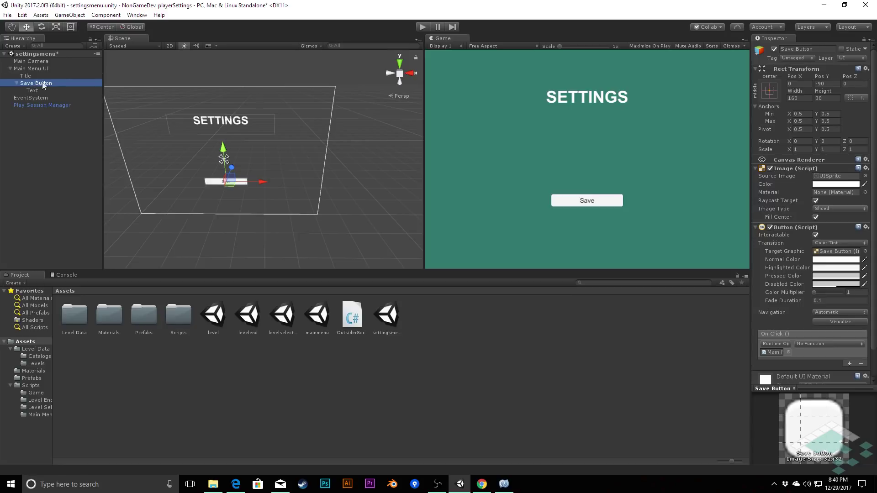
left_click(792, 98)
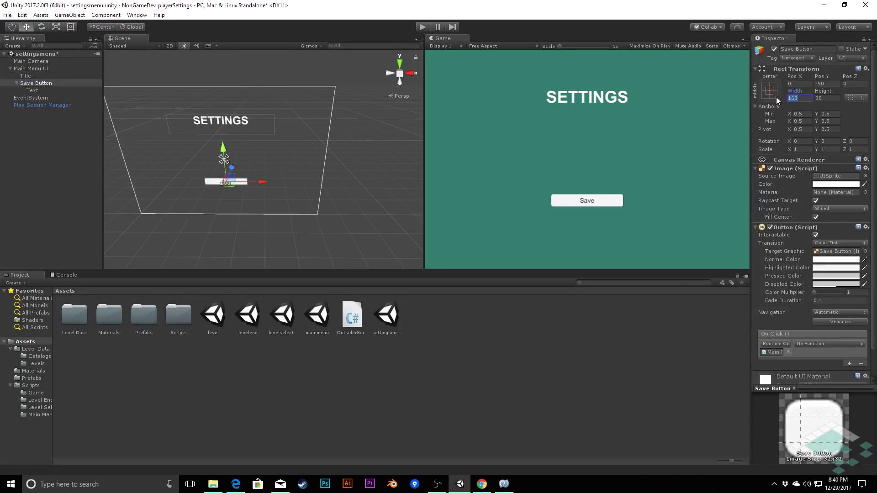
type("80")
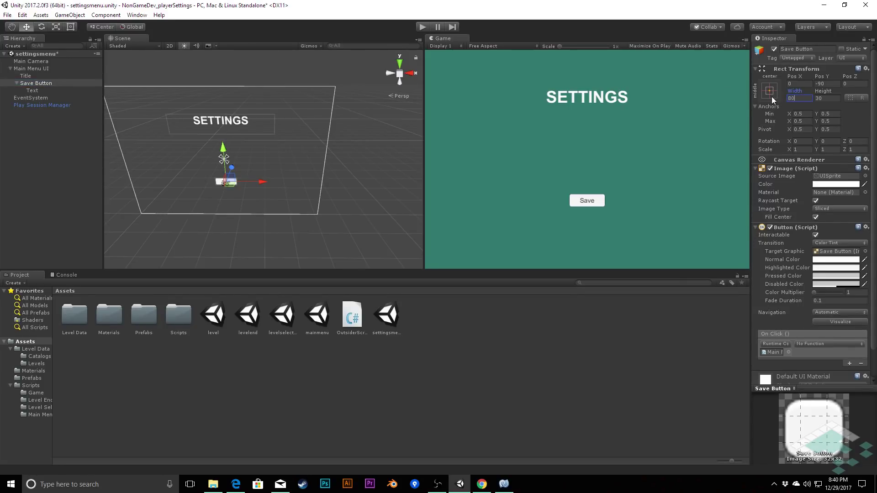
left_click(797, 84)
type("-90")
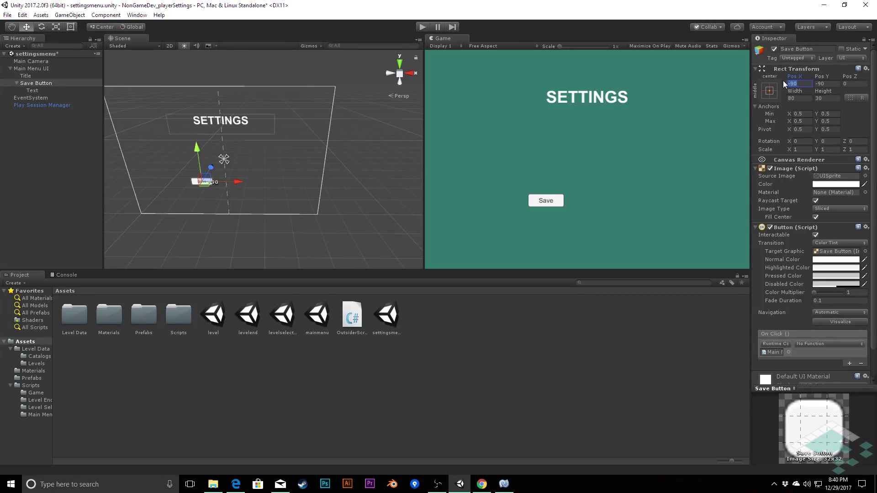
type("-60")
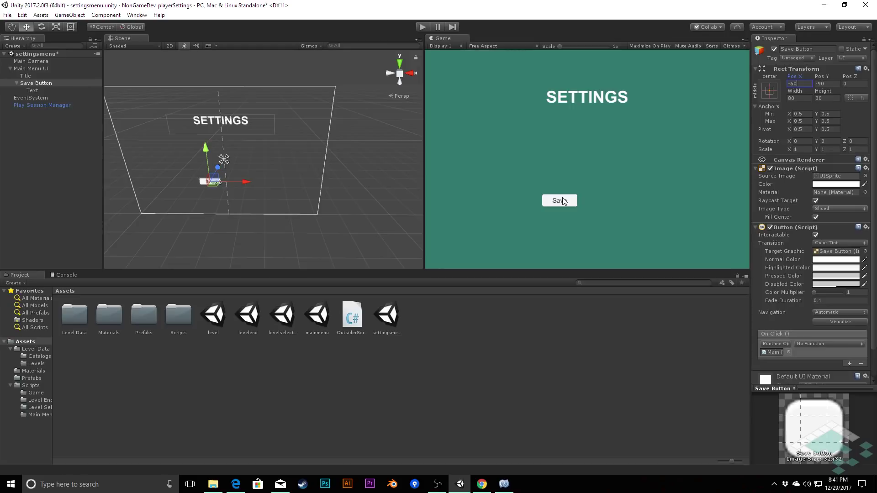
- Duplicate the Save Button and rename the copy as Cancel Button
left_click(37, 83)
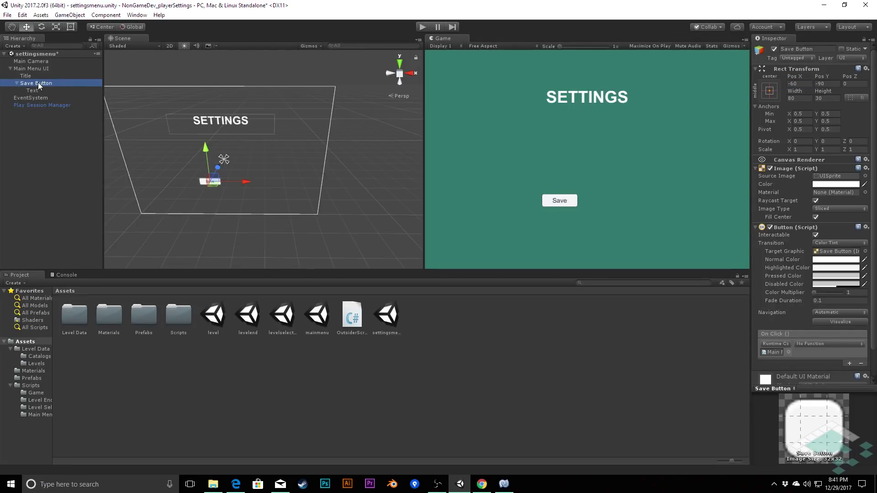
key("ctrl+d")
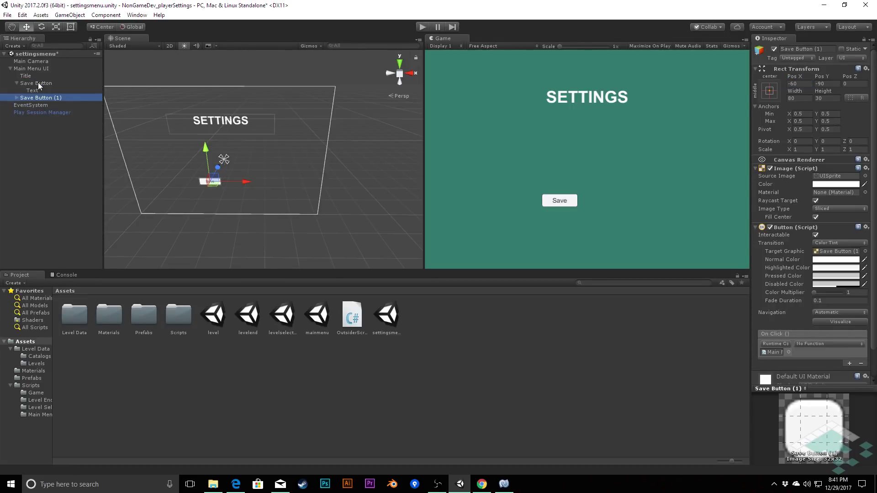
left_click(17, 98)
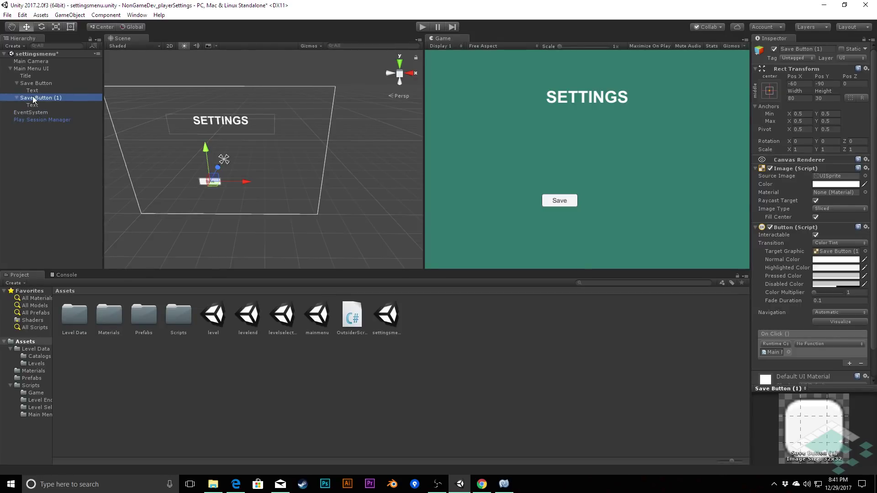
left_click(50, 97)
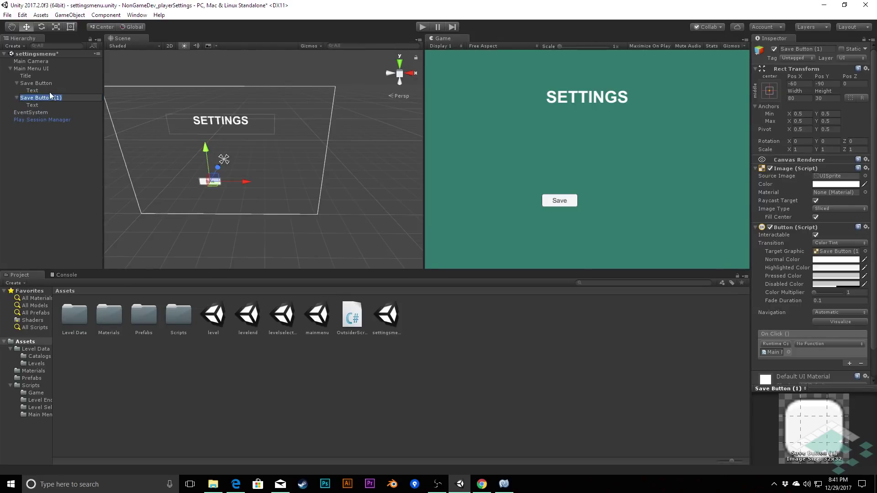
type("Cancel Button")
key("Return")
- Set the label text of the Cancel Button to Cancel
left_click(33, 105)
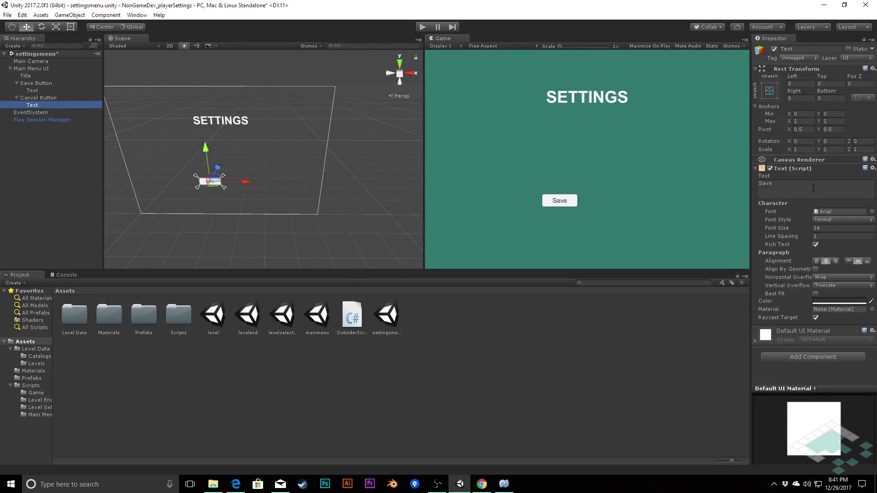
double_click(768, 184)
type("Cancel")
key("Return")
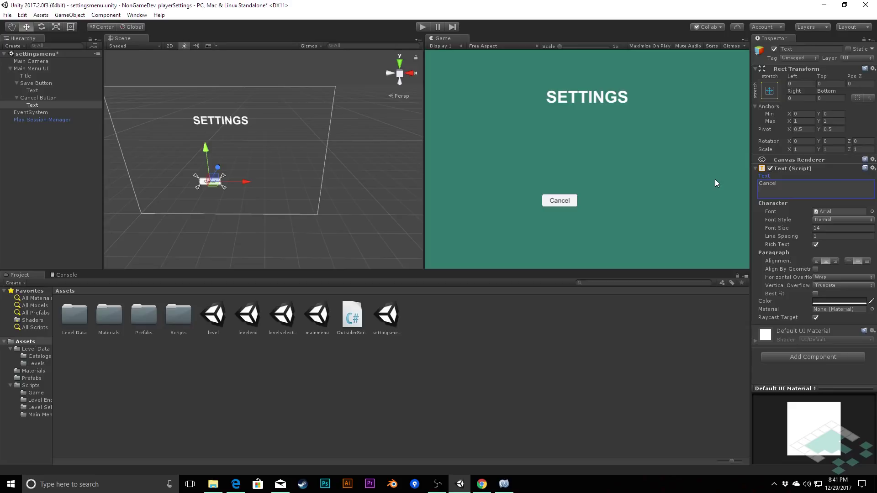
- Set the Cancel Button's X position to 60
left_click(41, 97)
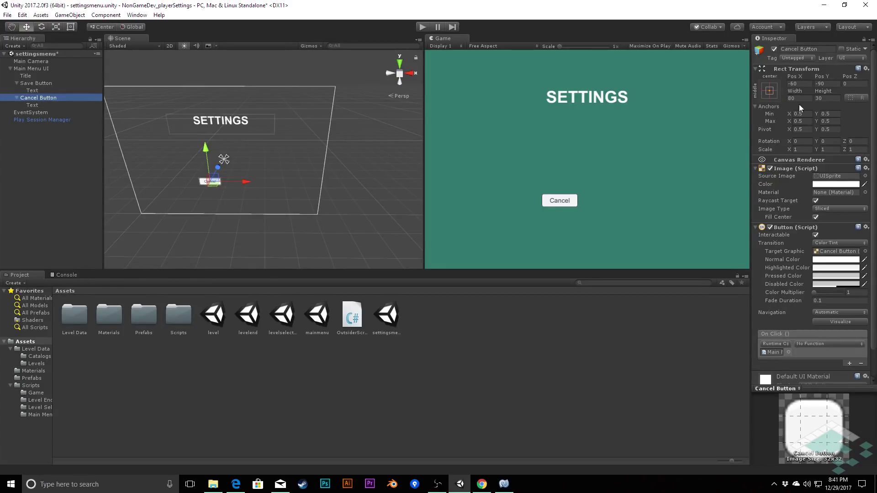
left_click(796, 83)
type("60")
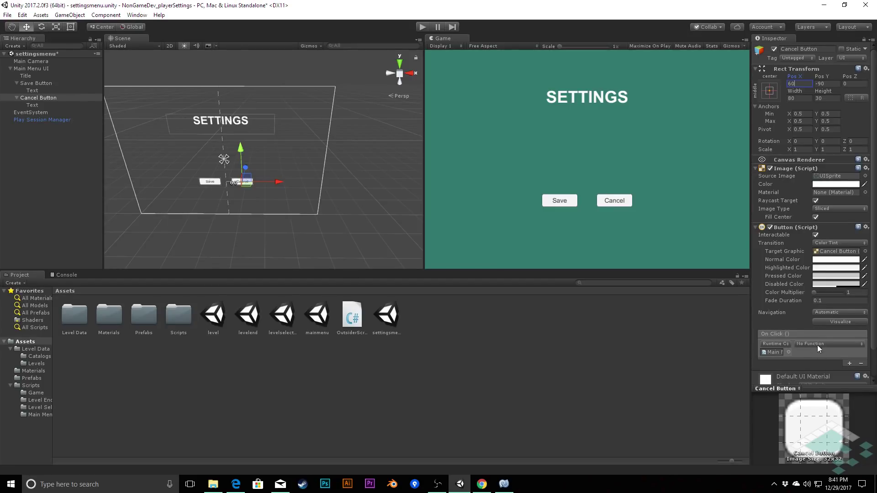
- Remove the On Click entry from the Save Button and Cancel Button together
left_click(37, 83)
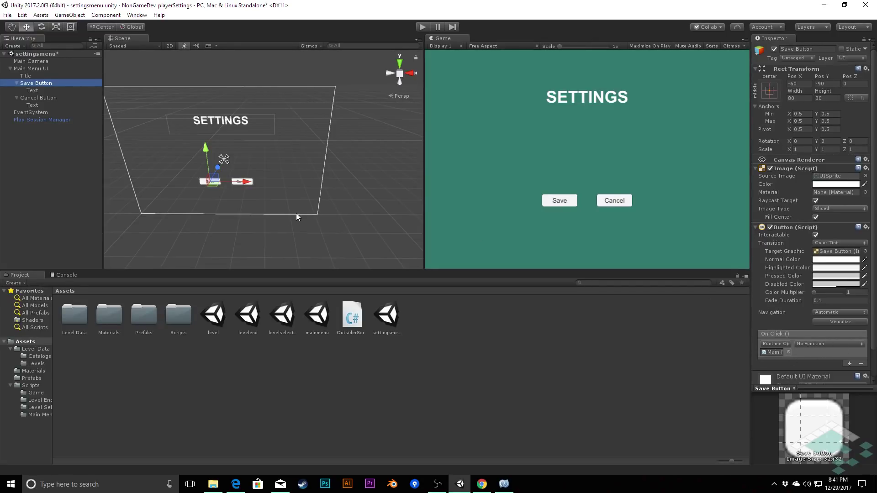
left_click(39, 97)
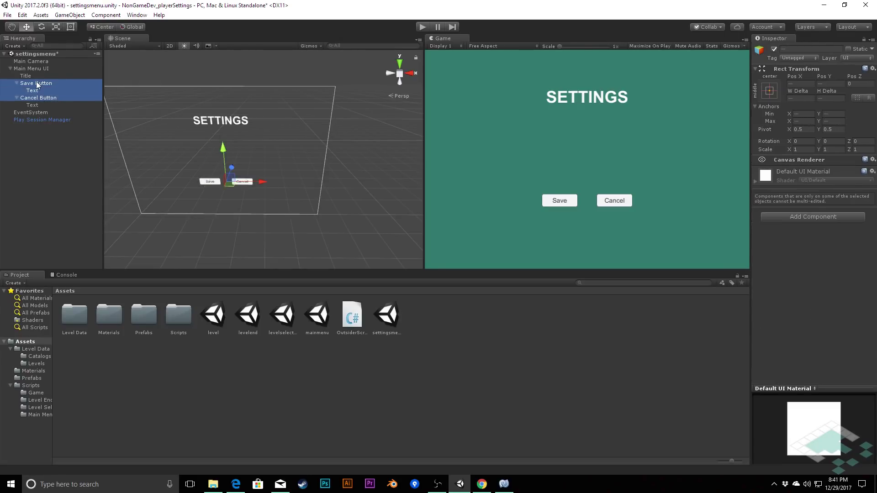
left_click(37, 83)
left_click(42, 97, "ctrl")
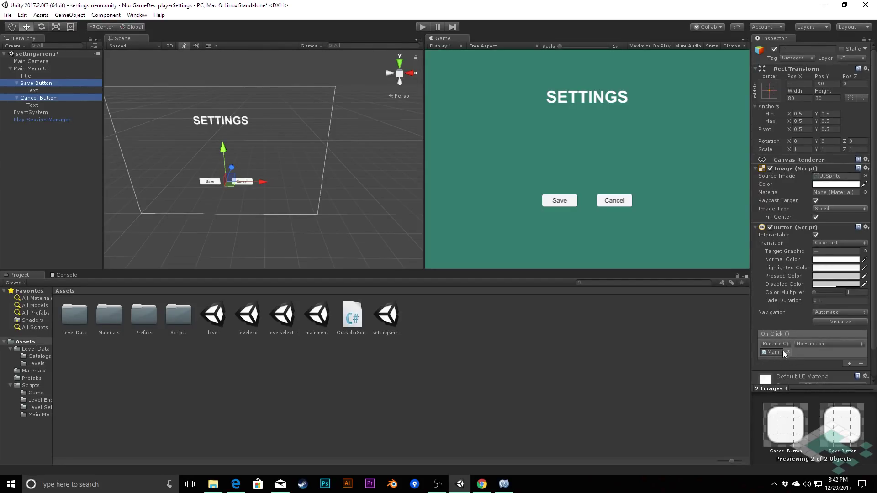
left_click(860, 363)
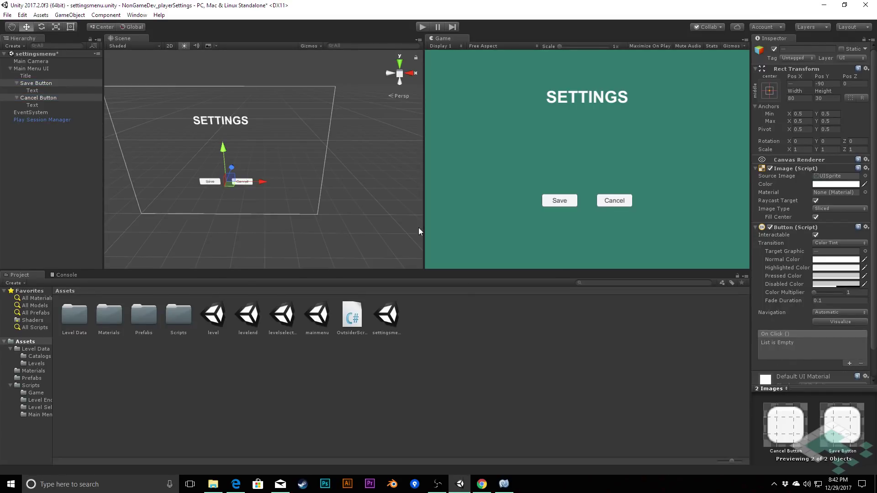
- Remove the Main Menu UI script component from the Main Menu UI object
left_click(33, 68)
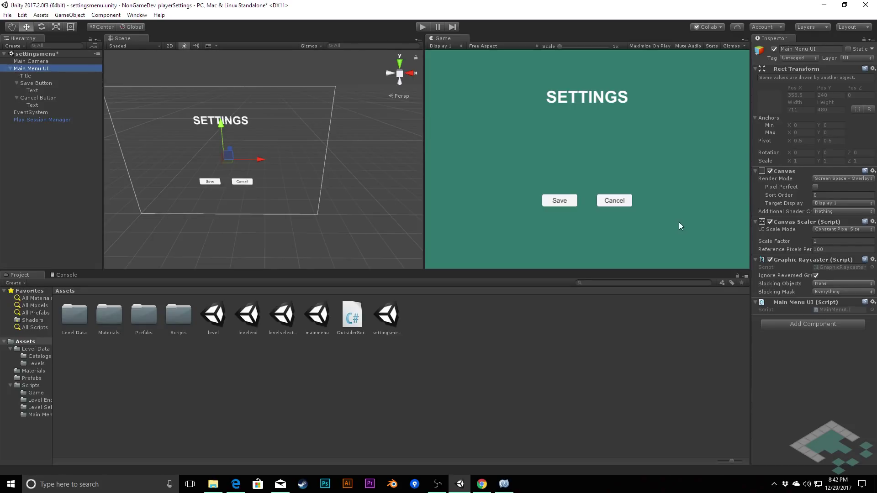
right_click(807, 302)
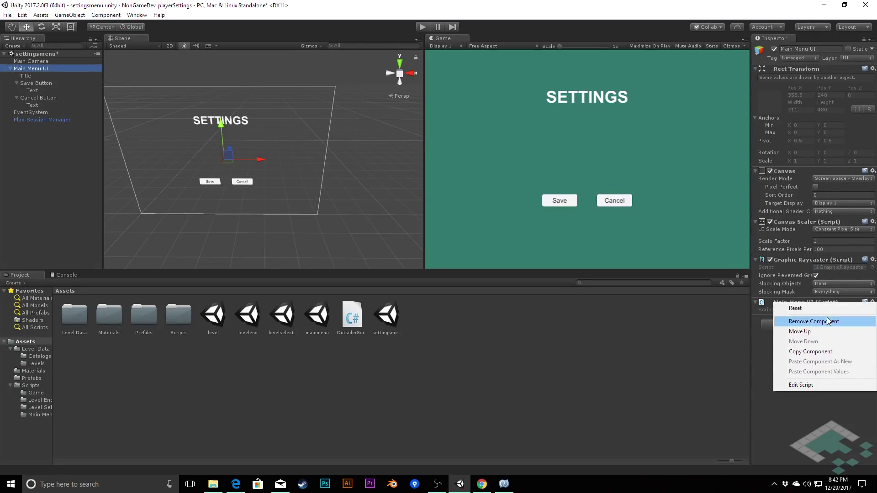
left_click(827, 317)
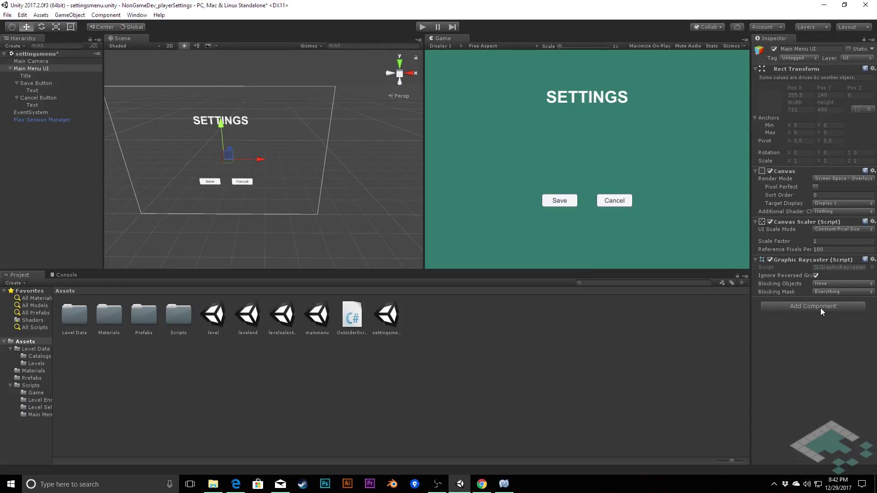
- Create an empty child object under Main Menu UI and name it Music Container
left_click(17, 83)
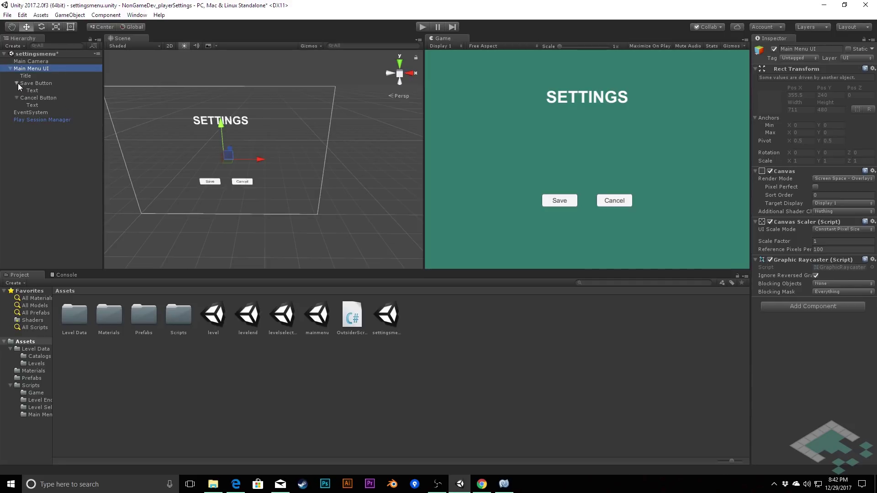
left_click(17, 91)
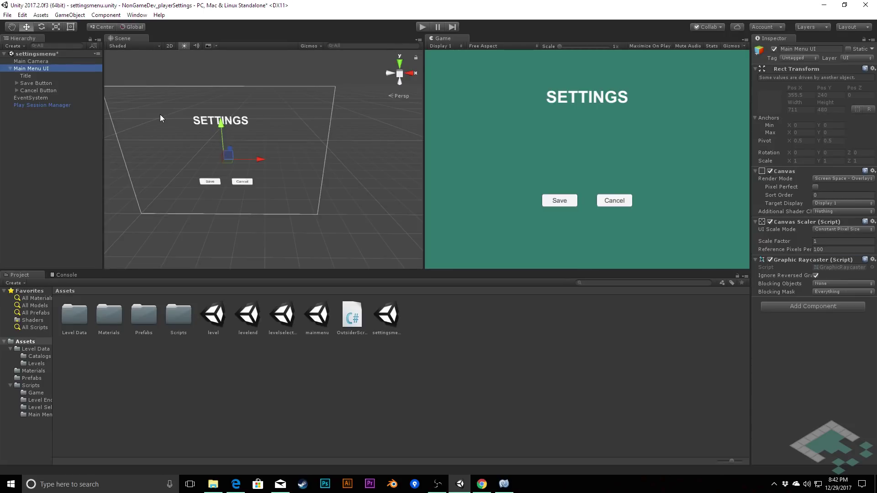
right_click(29, 69)
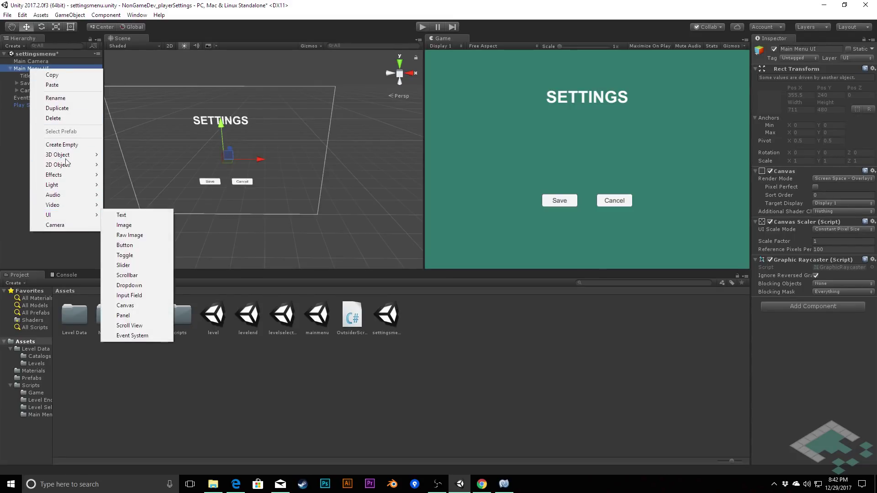
left_click(62, 145)
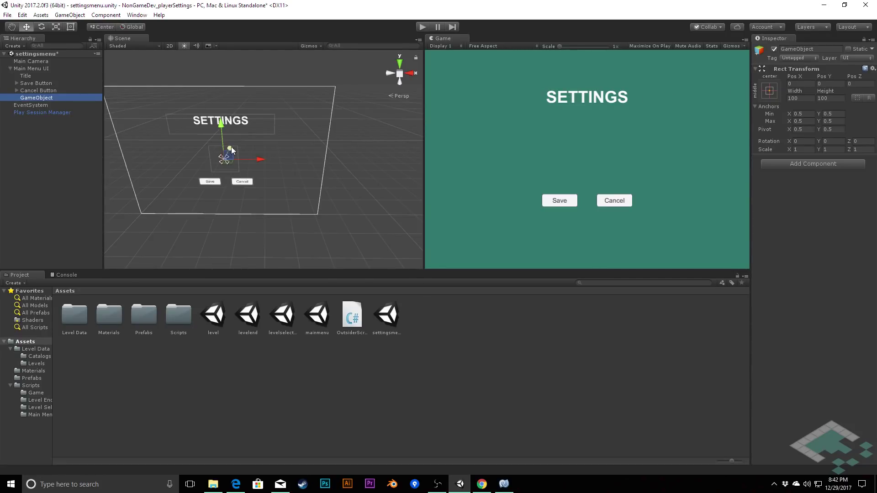
left_click(40, 98)
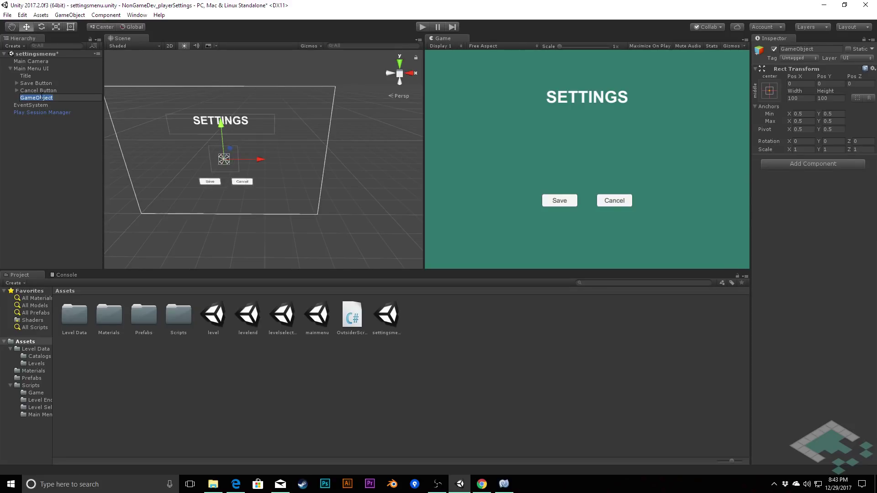
type("Music Container")
key("Return")
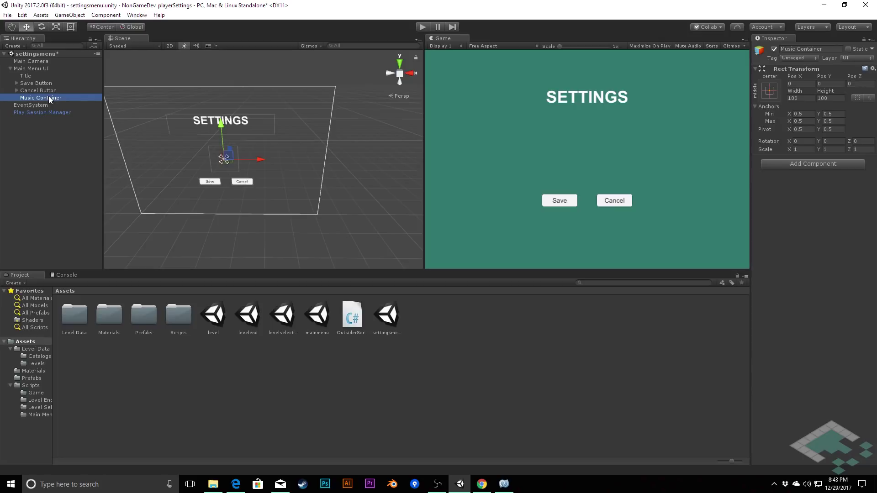
- Add a UI text, a slider and a second UI text as children of Music Container
right_click(52, 98)
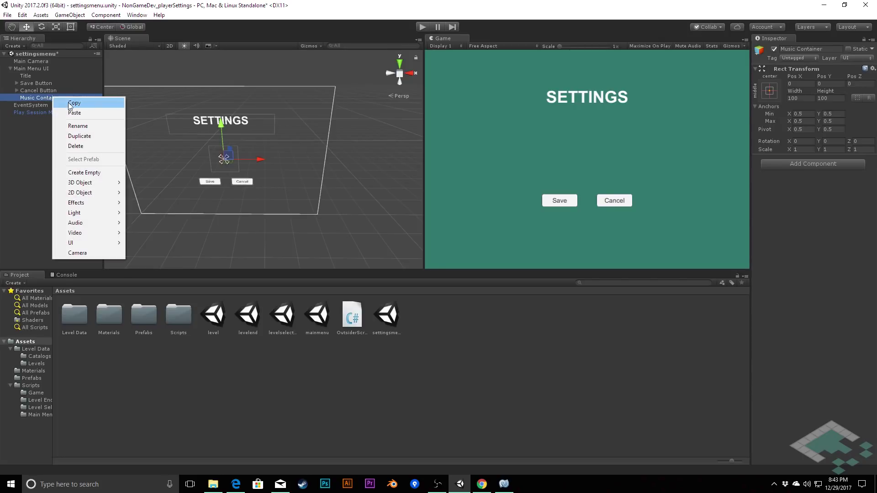
mouse_move(96, 244)
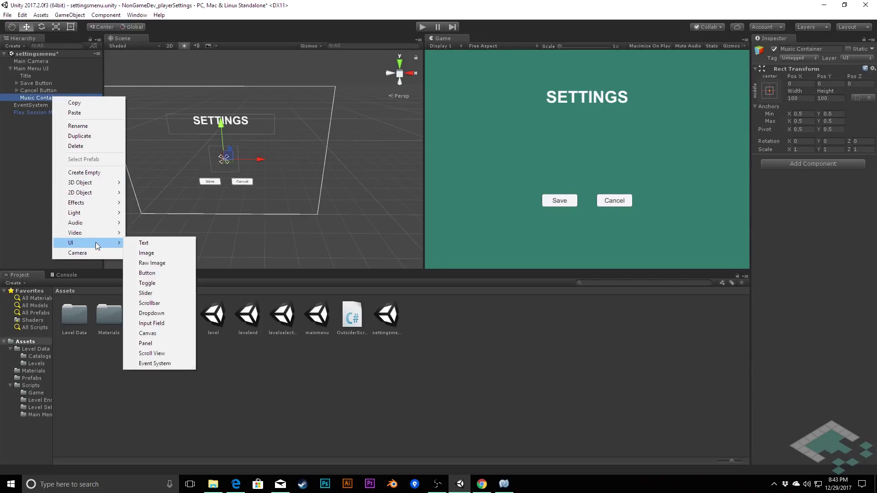
left_click(144, 243)
right_click(40, 99)
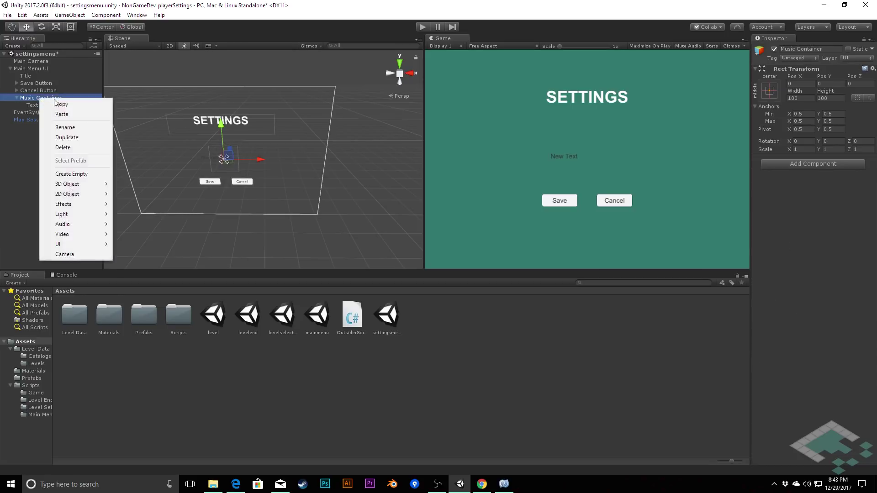
mouse_move(85, 244)
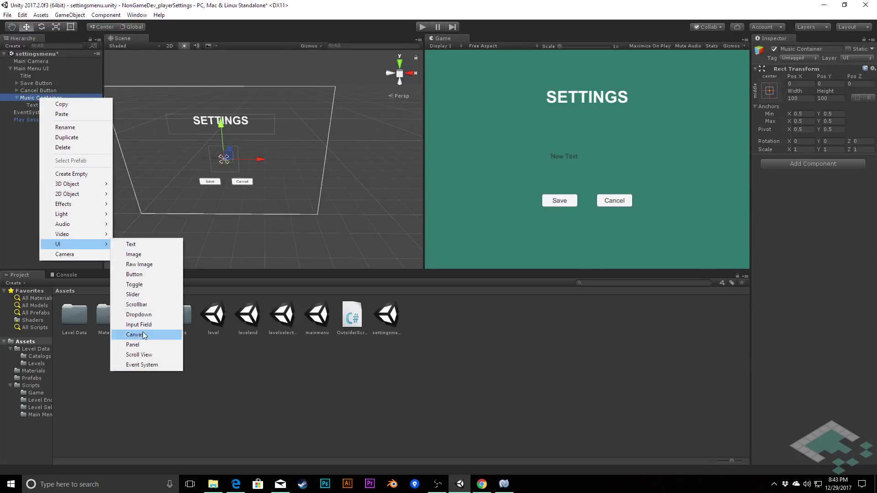
left_click(134, 294)
right_click(36, 98)
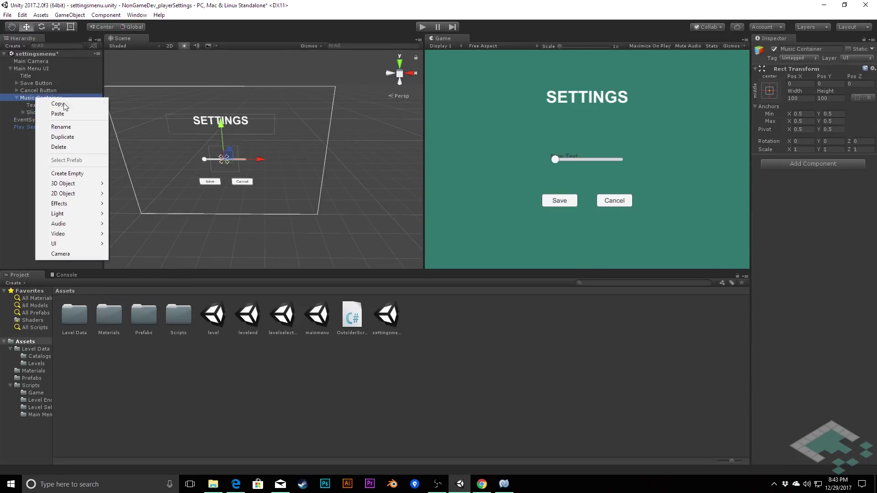
mouse_move(70, 243)
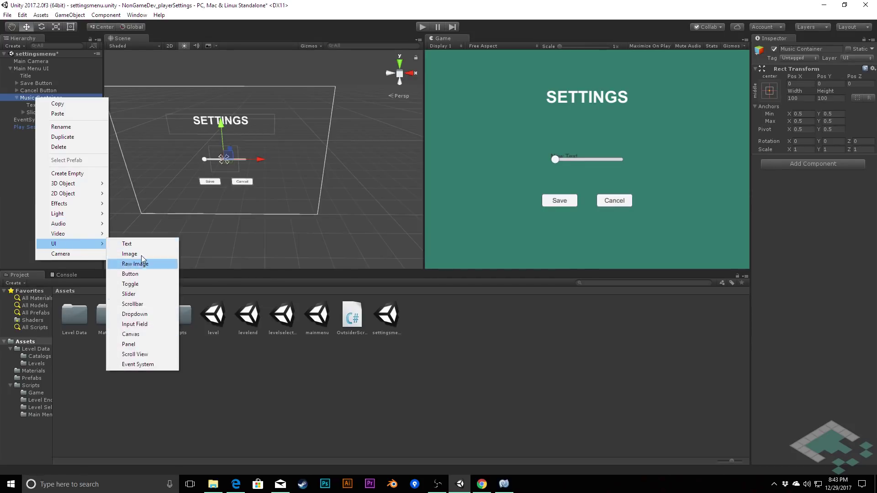
left_click(137, 243)
- Rename the first text object in Music Container as Label
left_click(37, 105)
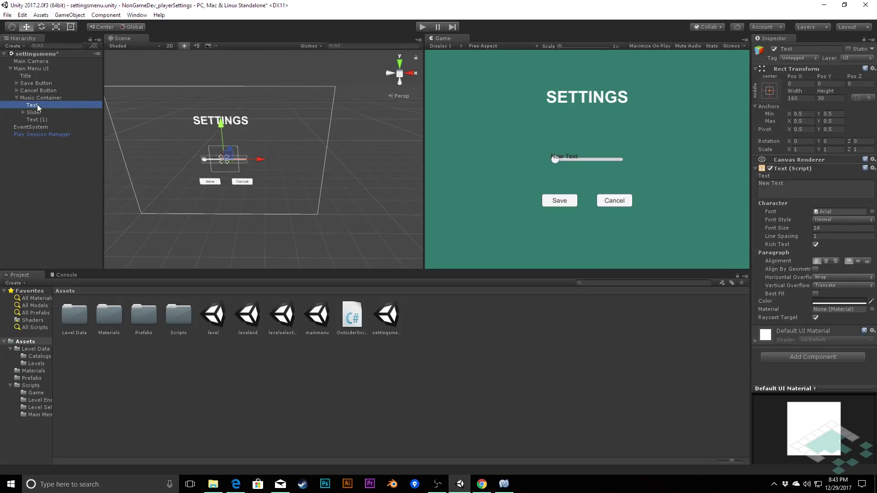
key("F2")
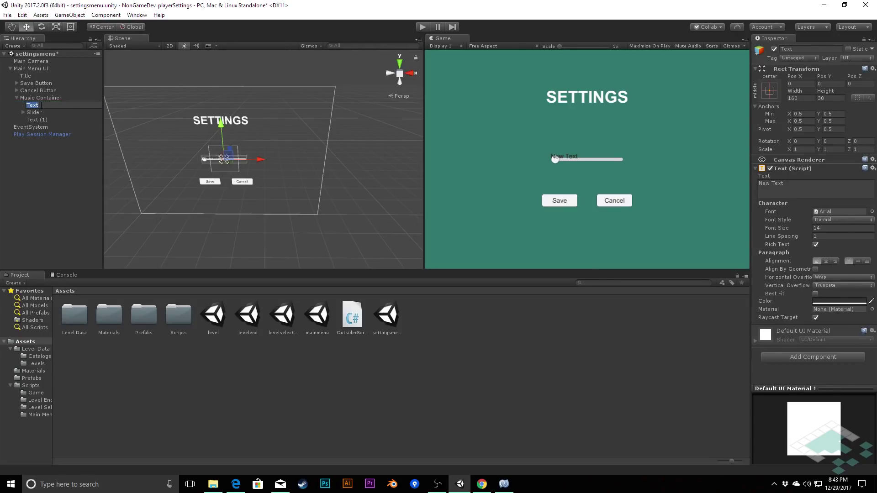
type("Label")
key("Return")
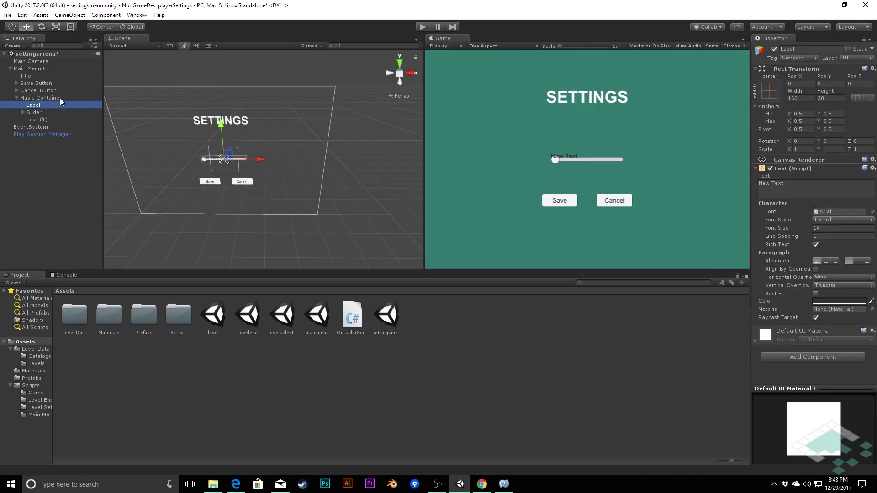
- Rename the second text object in Music Container as Value
left_click(38, 119)
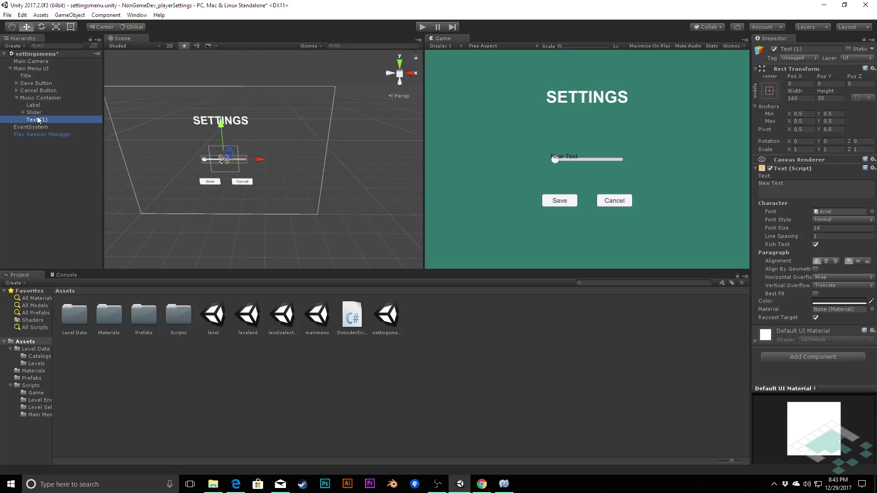
left_click(38, 120)
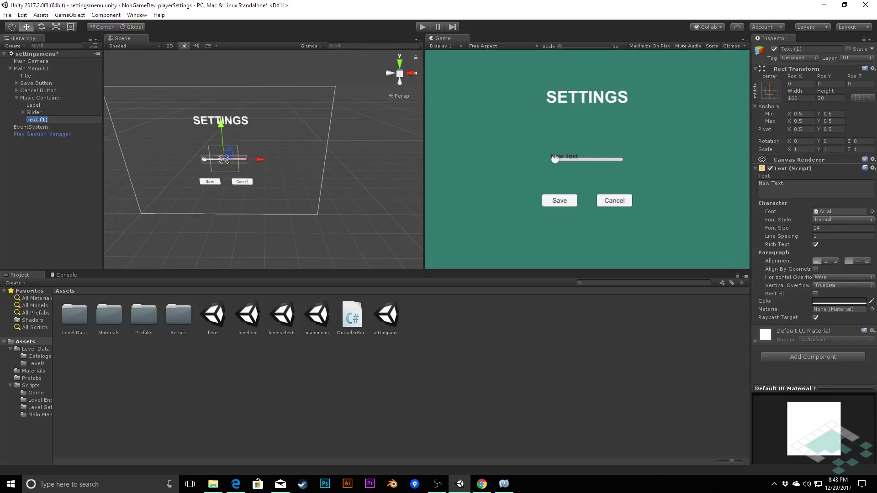
type("Ve")
type("lue")
key("Return")
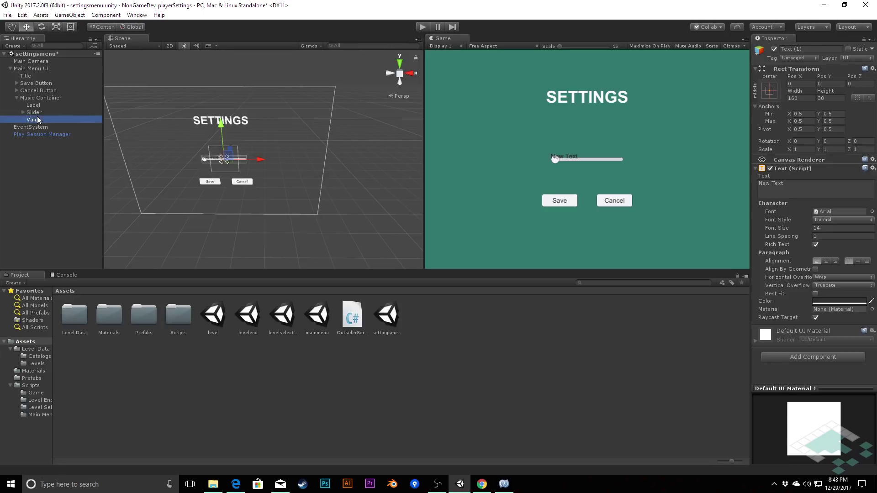
- Set the vertical text alignment of both Label and Value to middle
left_click(35, 106)
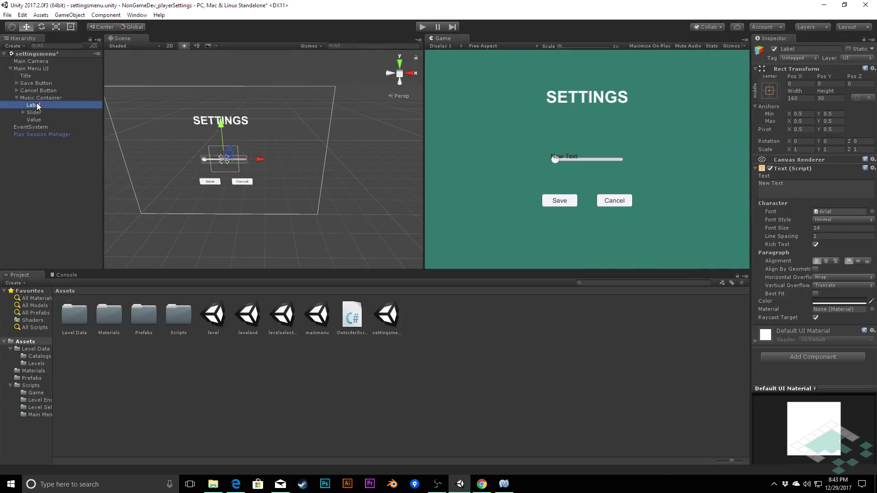
left_click(34, 119, "ctrl")
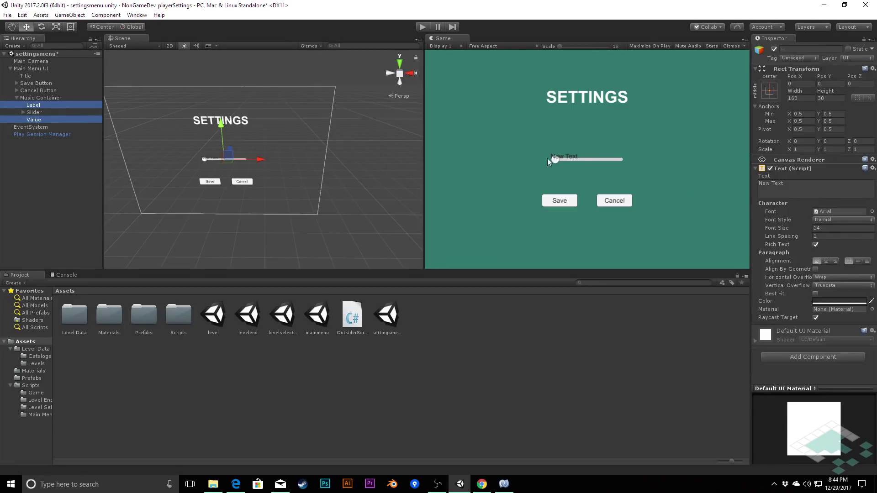
left_click(857, 260)
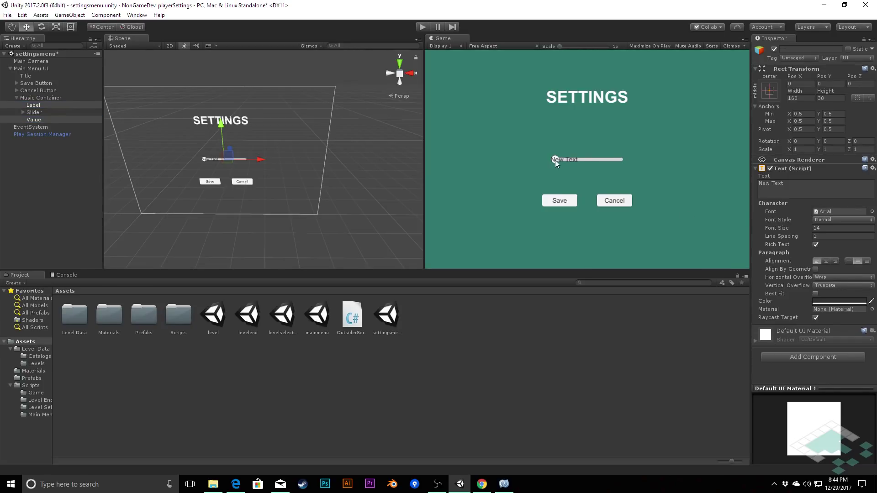
- Set the Label's X position to -120 and its width to 80
left_click(71, 105)
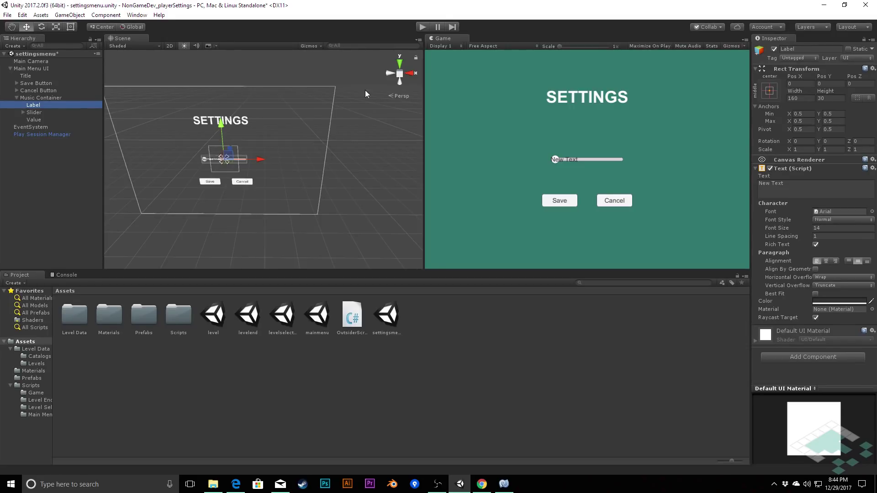
key("Tab")
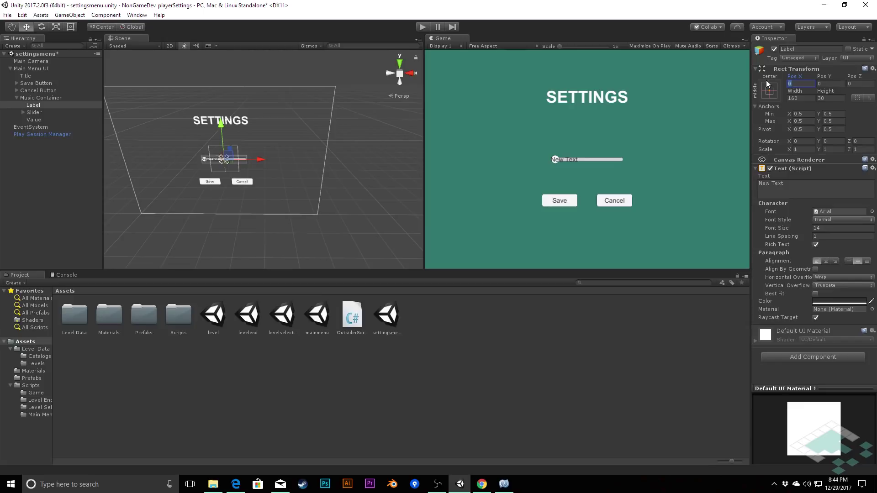
type("-120")
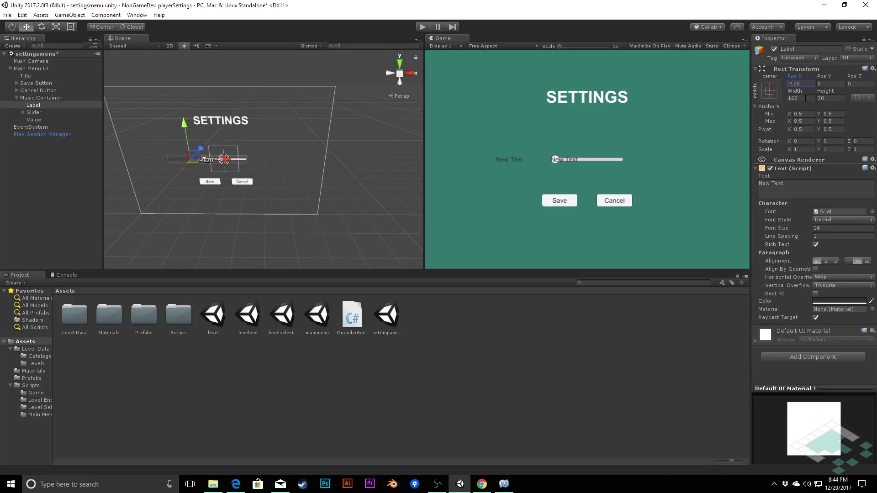
left_click(805, 99)
type("80")
- Set the X position of Value in Music Container to 140 and its width to 80
left_click(47, 120)
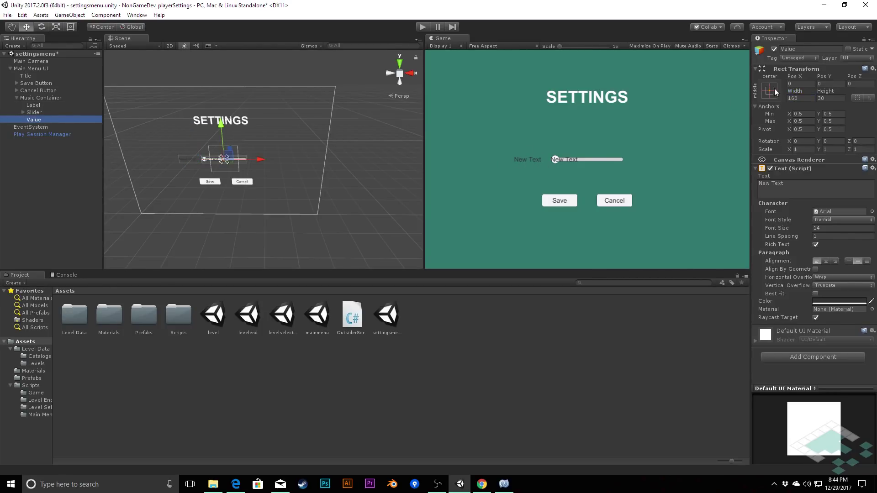
left_click(797, 85)
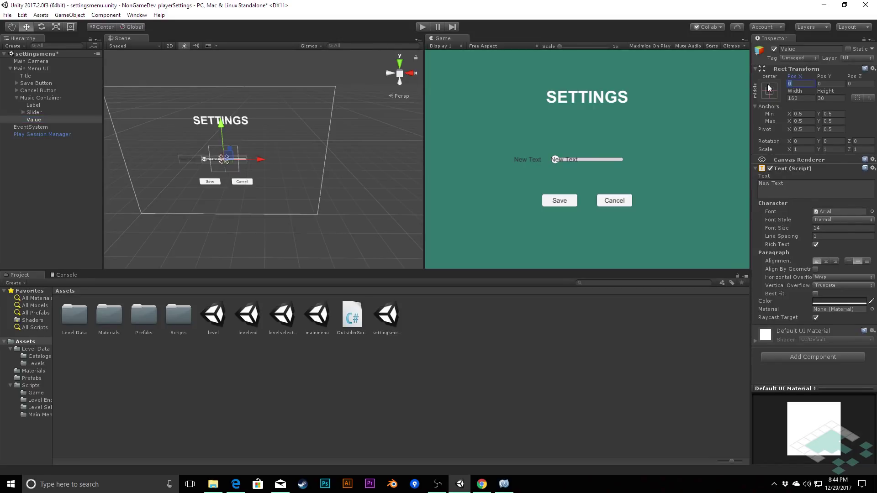
type("140")
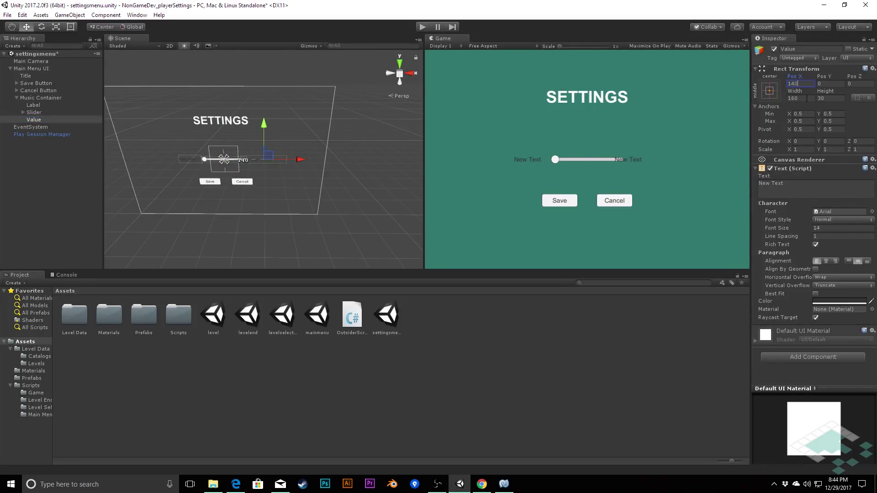
left_click(807, 99)
type("80")
- Make the text of both Label and Value in Music Container bold and white
left_click(33, 106, "ctrl")
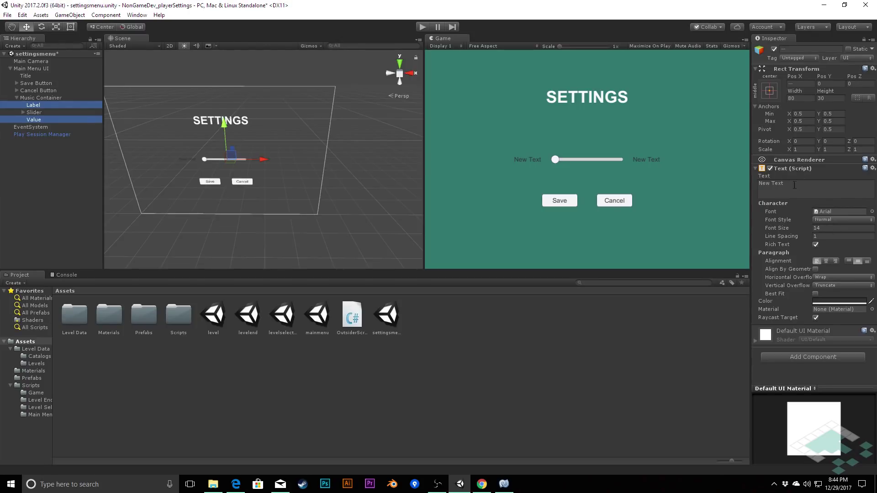
left_click(829, 218)
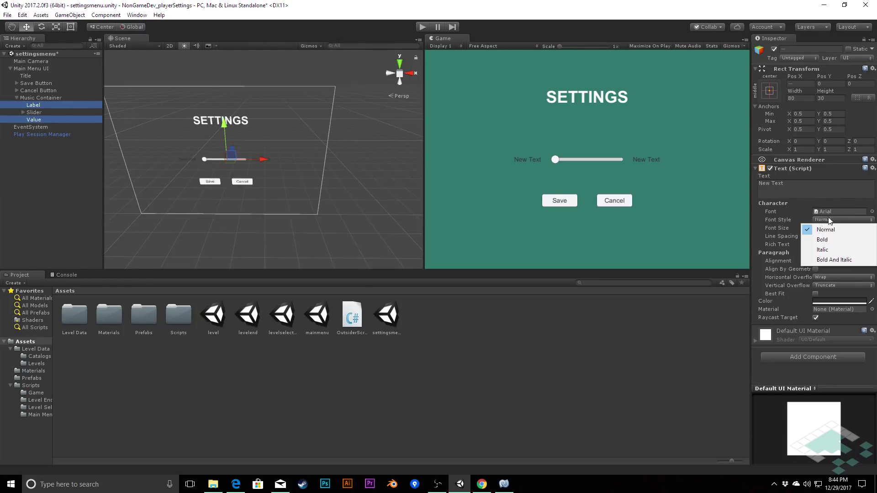
left_click(822, 239)
left_click(824, 300)
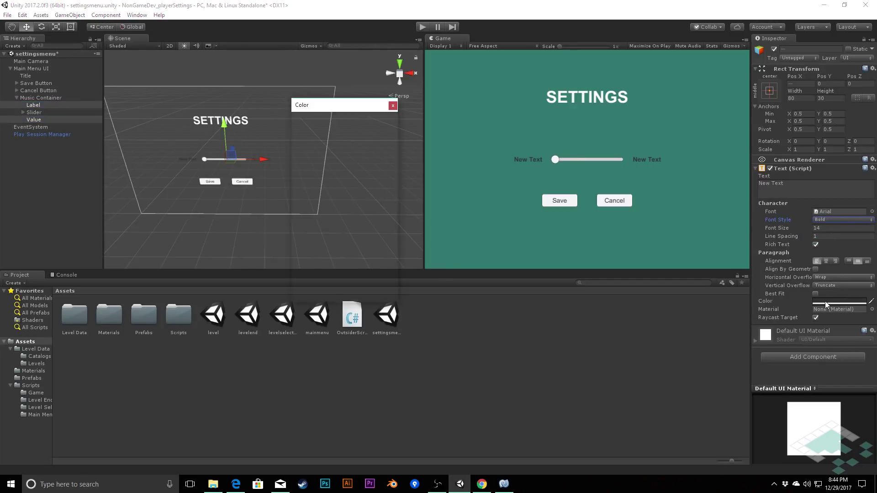
left_click_drag(339, 155, 253, 113)
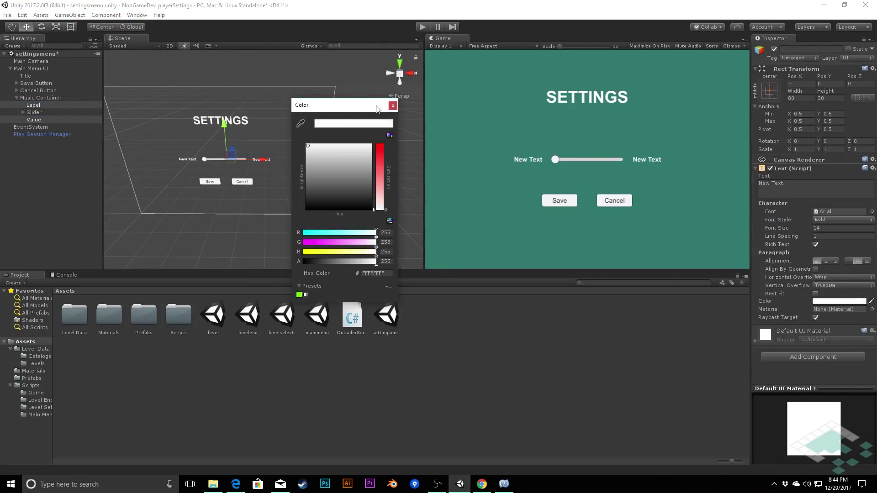
left_click(392, 106)
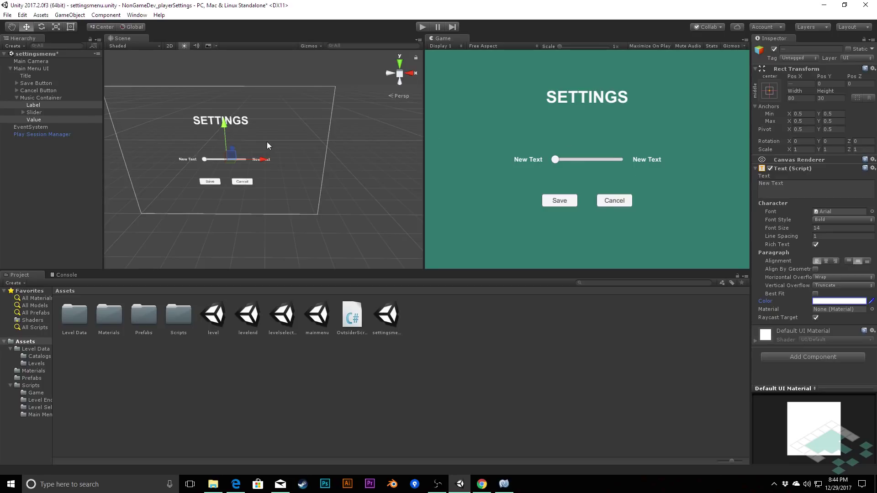
- Set the Label's text to "Music" and the Value's text to "100%" in Music Container
left_click(31, 106)
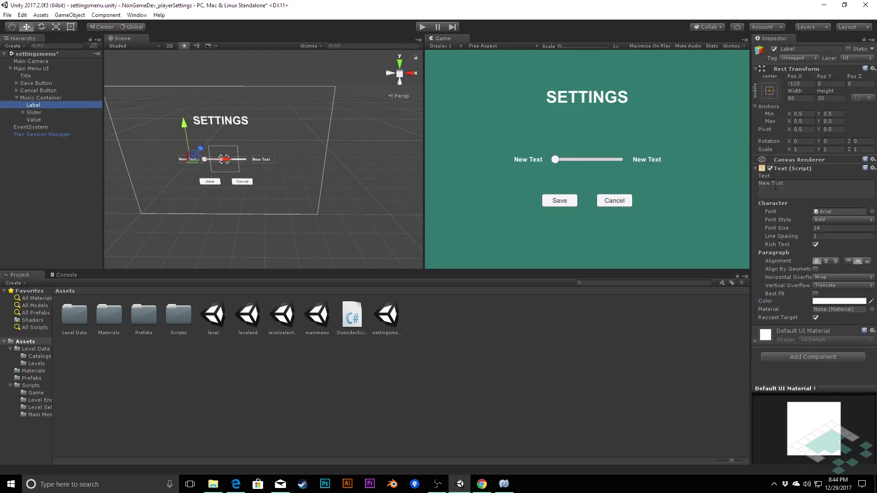
left_click(755, 182)
type("Music")
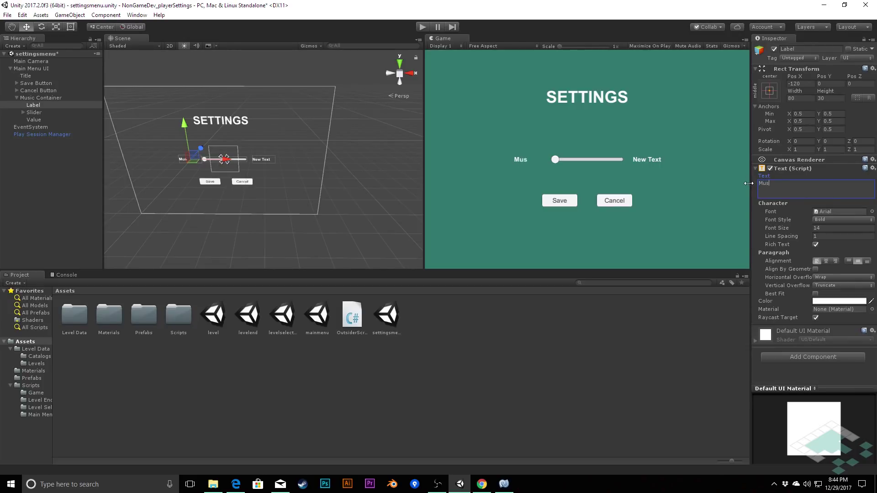
left_click(32, 121)
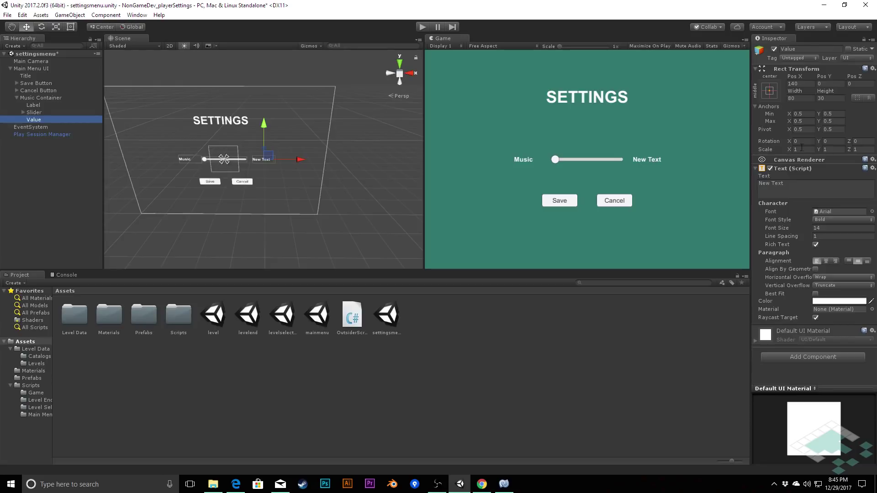
double_click(771, 183)
type("100%")
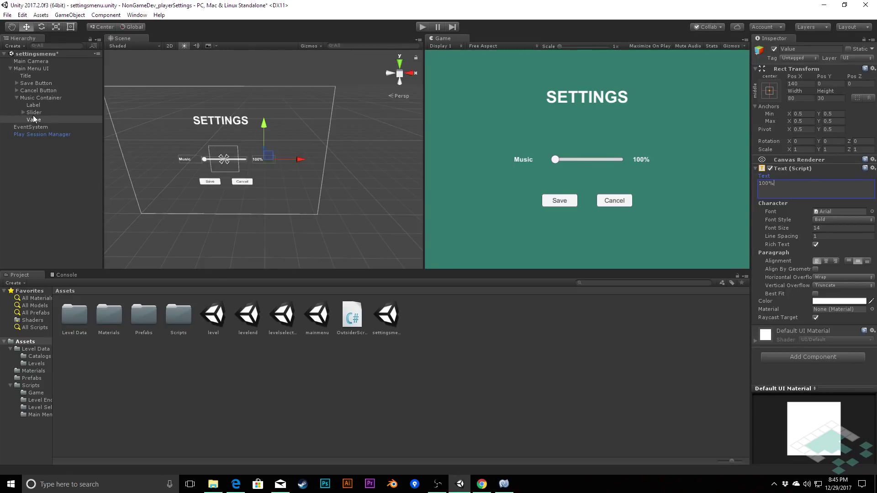
- Duplicate Music Container with its contents and rename the copy as SFX Container
left_click(34, 97)
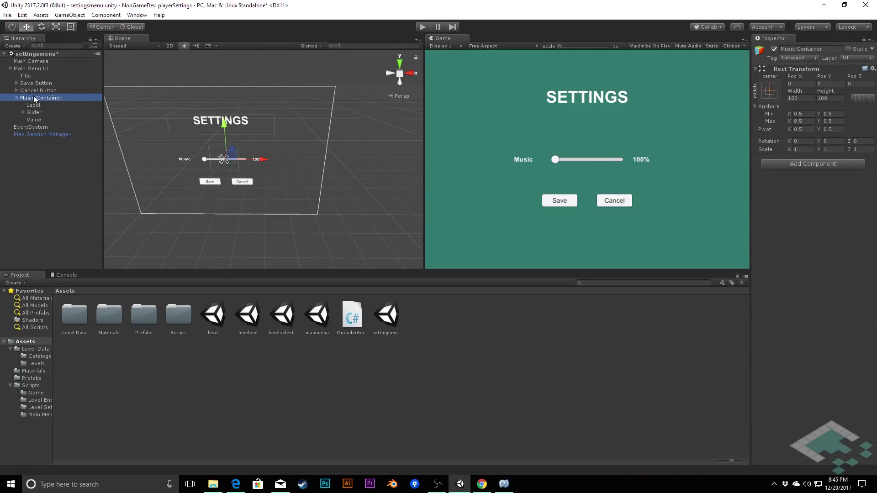
left_click(17, 97)
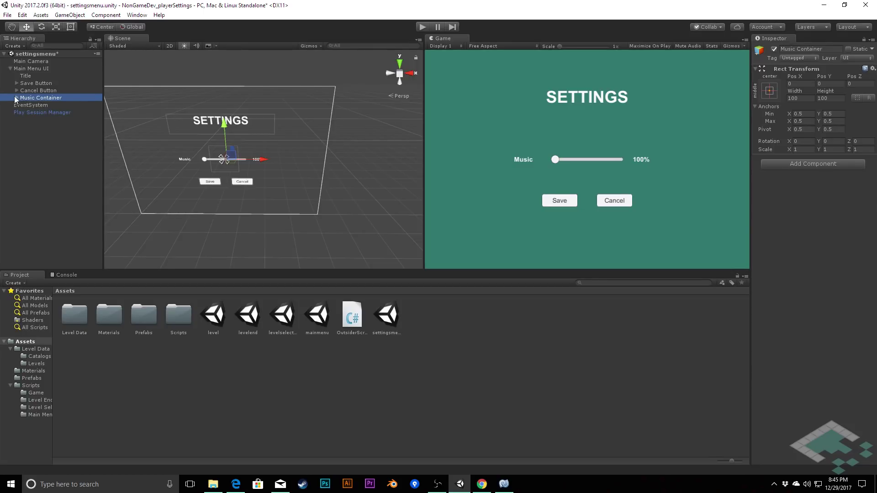
left_click(16, 97)
left_click(17, 98)
right_click(32, 97)
left_click(58, 135)
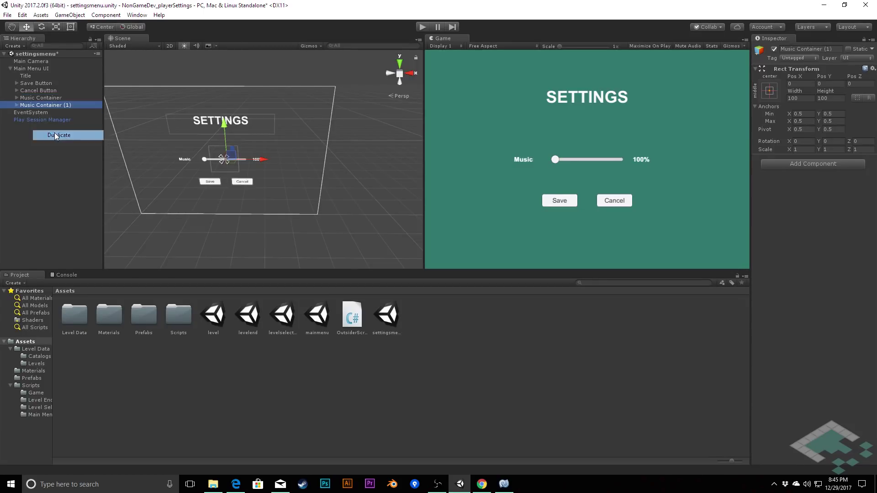
left_click(37, 105)
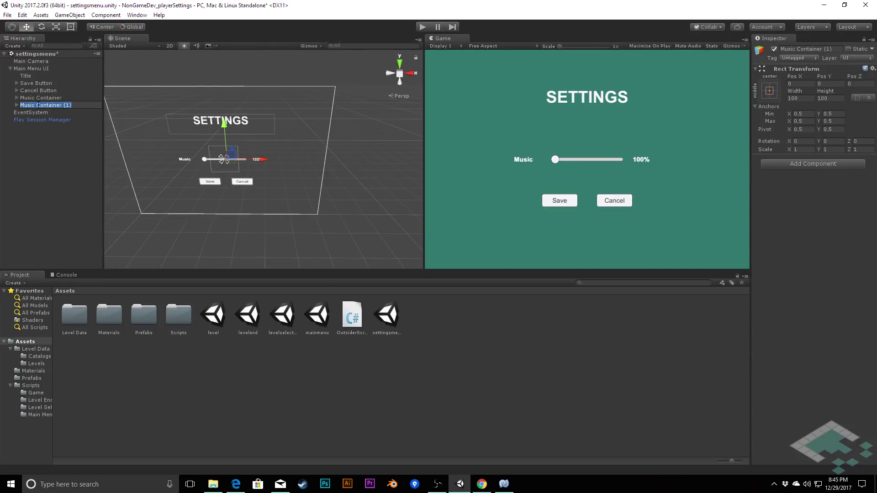
type("SFX Container")
key("Return")
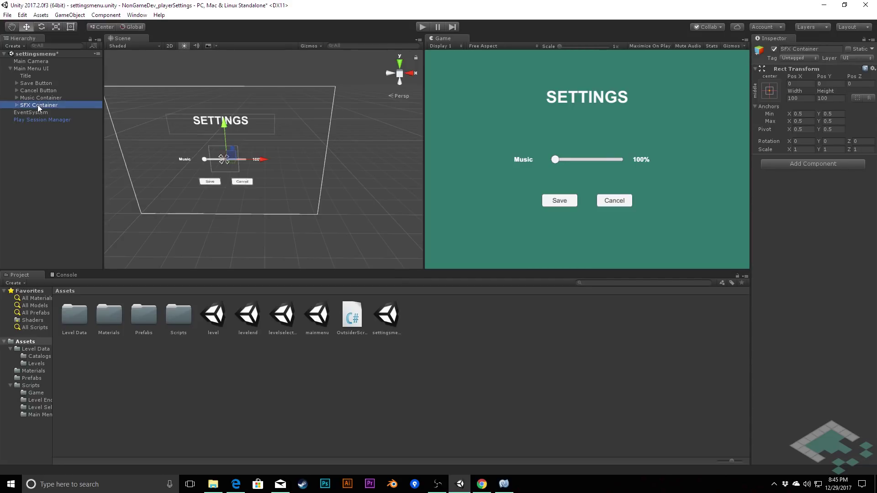
- Change the text of the Label inside SFX Container to "Sound FX"
left_click(17, 105)
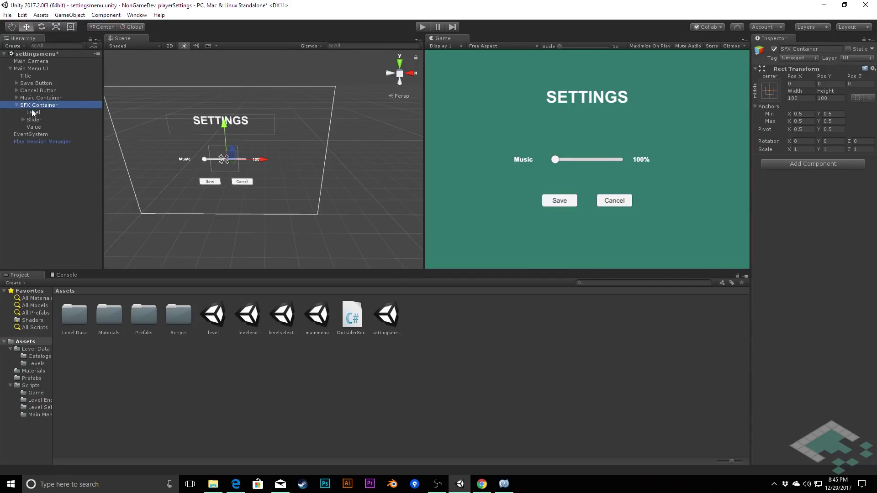
left_click(33, 112)
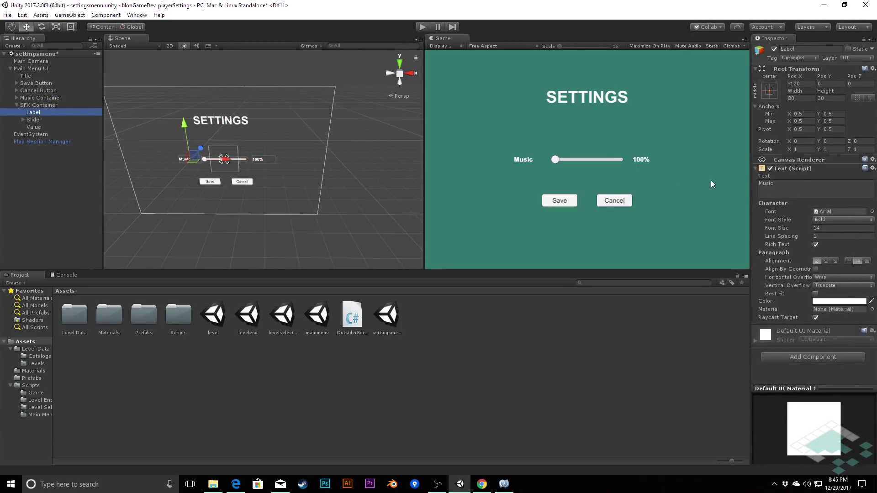
left_click(773, 184)
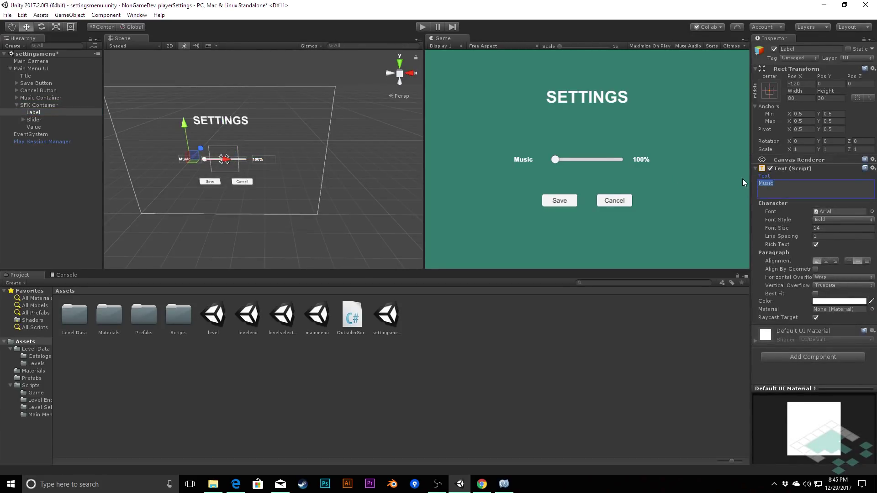
type("Sound FX")
left_click(29, 125)
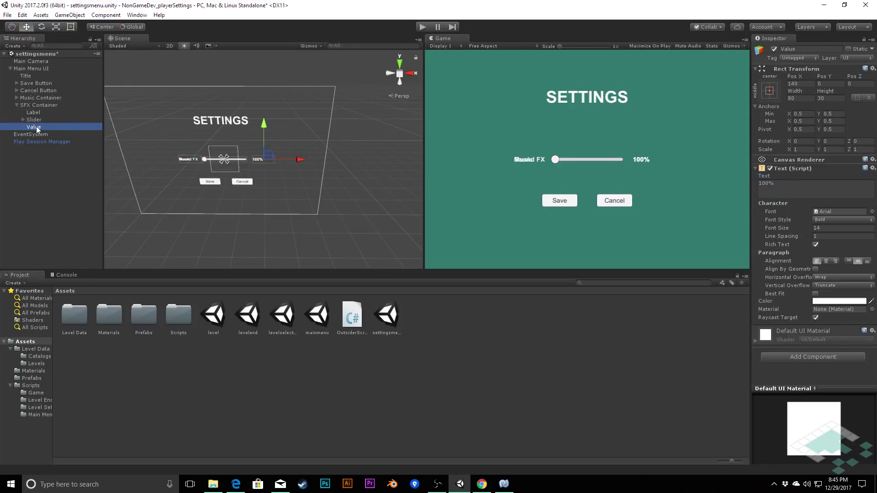
- Set the Y position of SFX Container to -35 so it sits below the music row
left_click(39, 105)
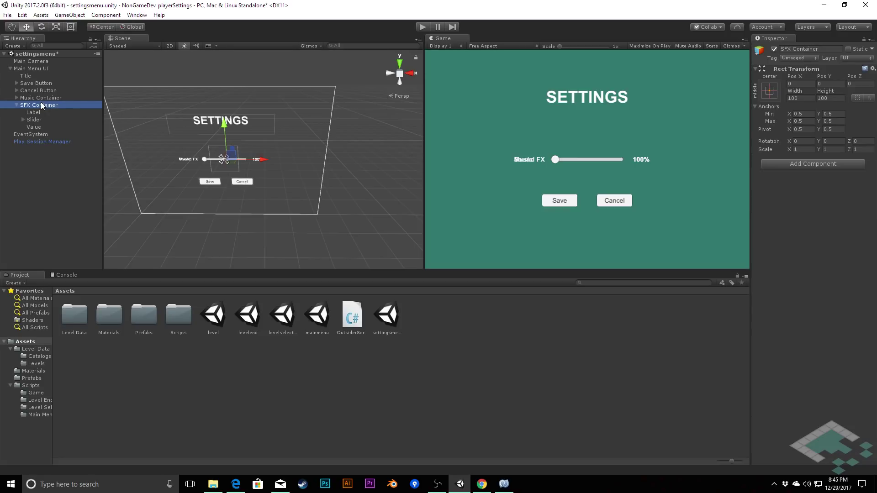
left_click(823, 84)
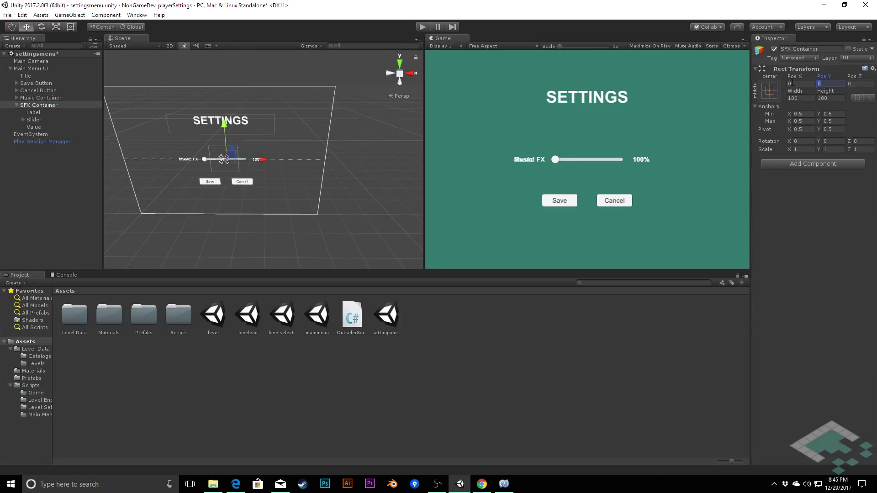
type("-35")
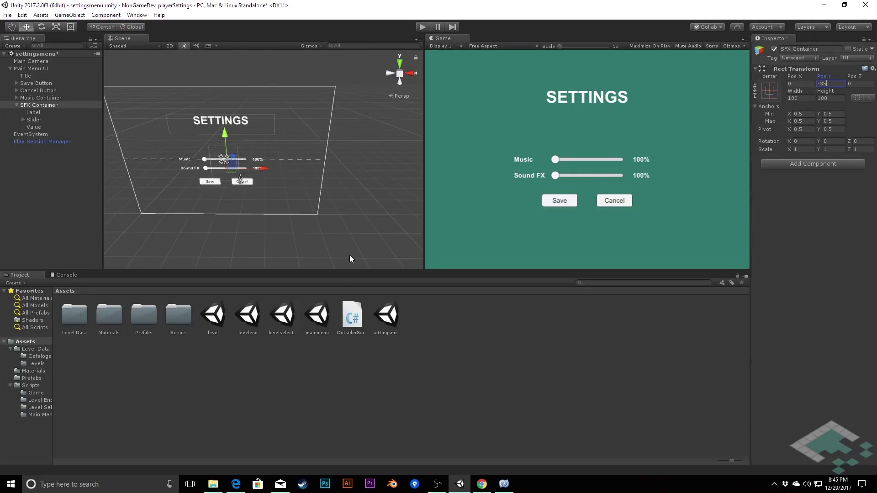
- Play-test from the mainmenu scene: go to Settings and move the Music and Sound FX sliders to about the middle
double_click(316, 317)
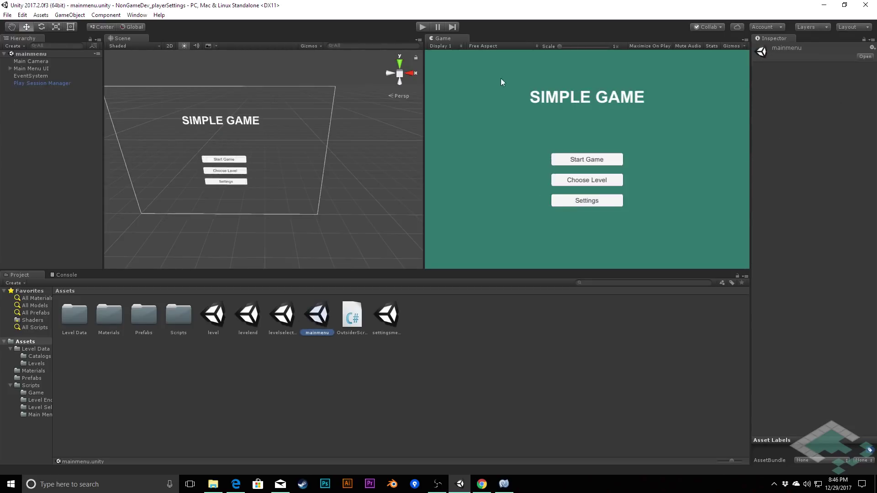
left_click(423, 27)
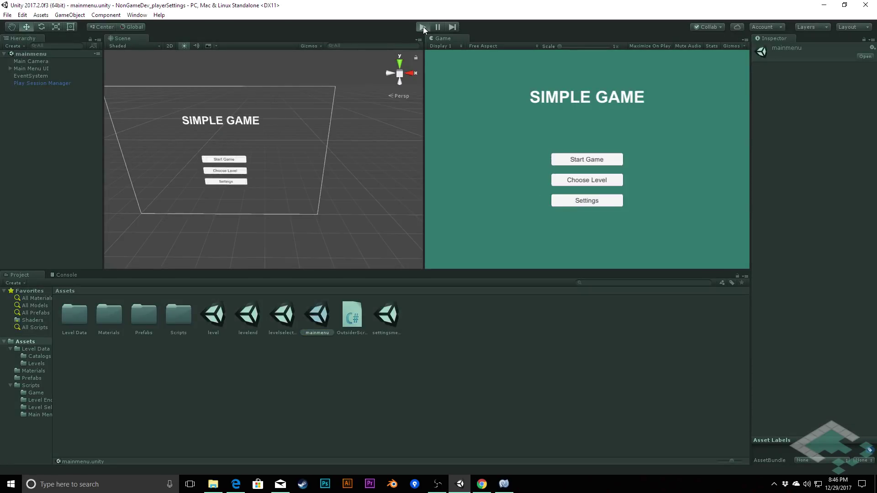
left_click(598, 203)
left_click_drag(557, 157, 564, 175)
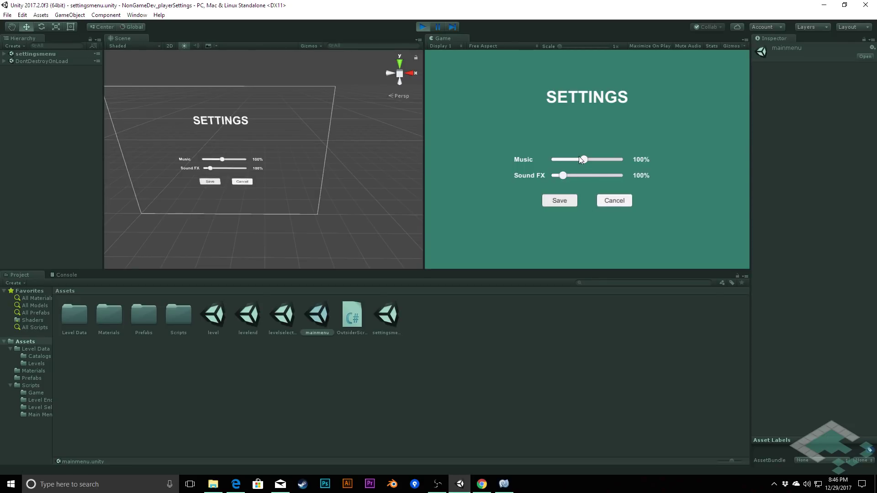
left_click_drag(579, 156, 585, 177)
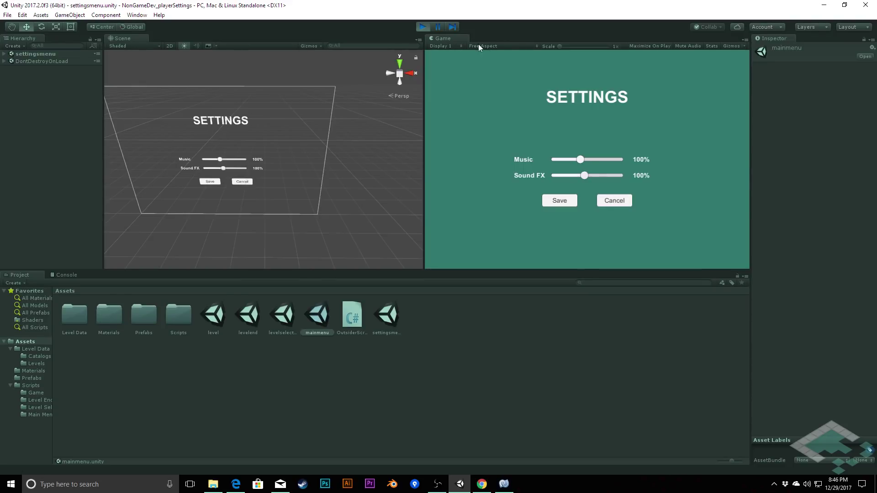
left_click(437, 483)
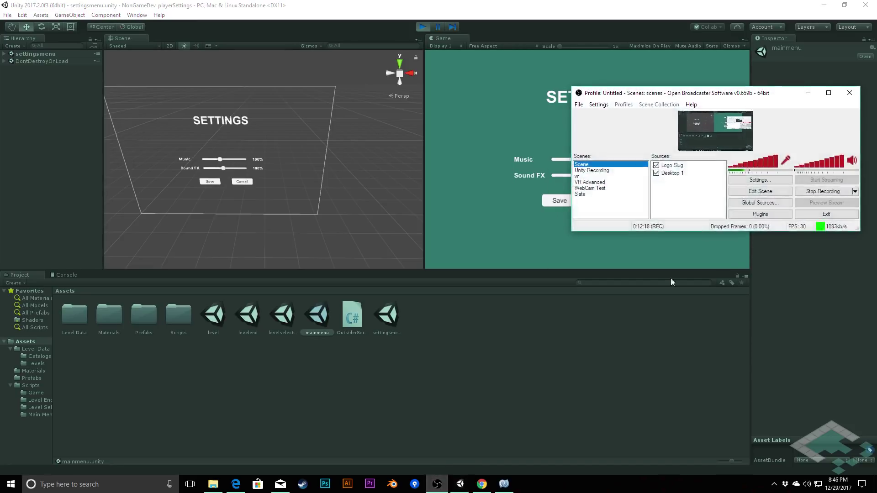